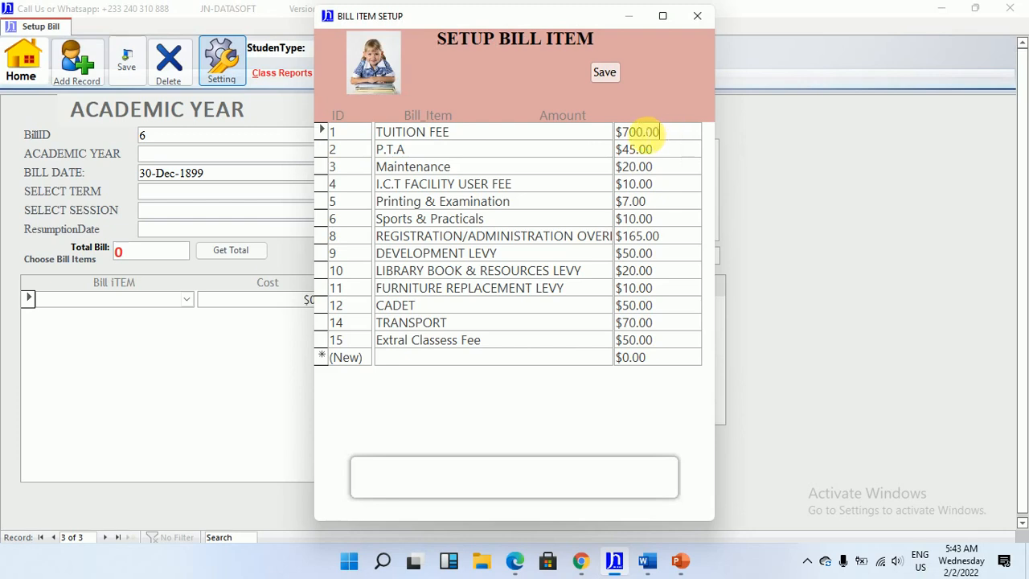
Set the bill item amounts to $500.00 for TUITION FEE and $20.00 for P.T.A
type("500")
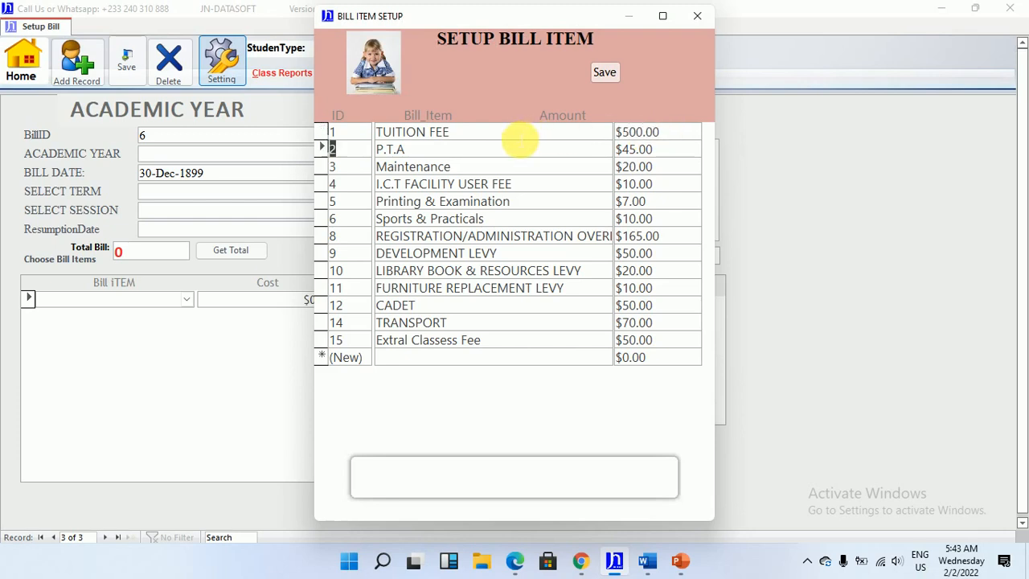
key("Tab")
key("Tab")
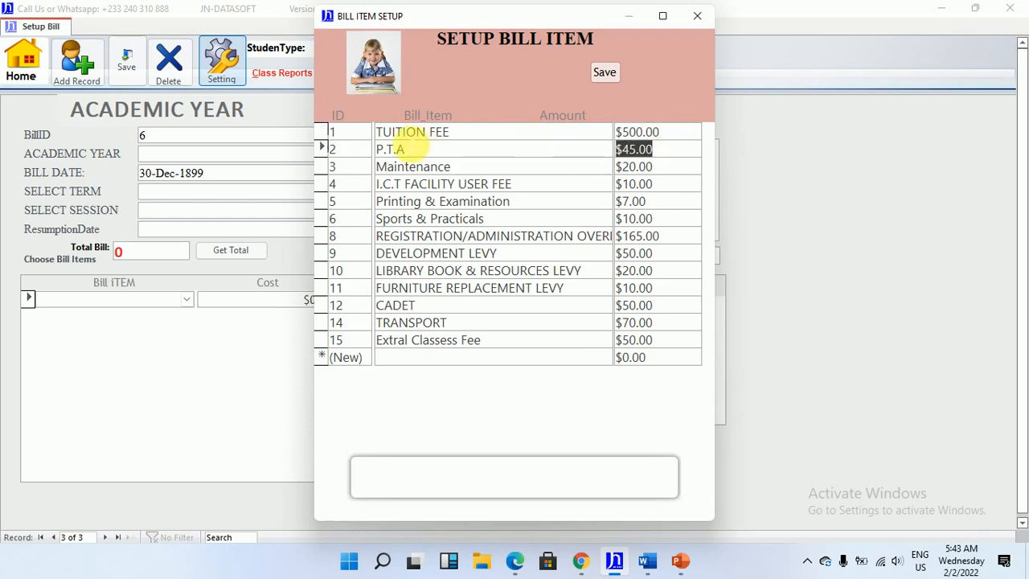
type("20")
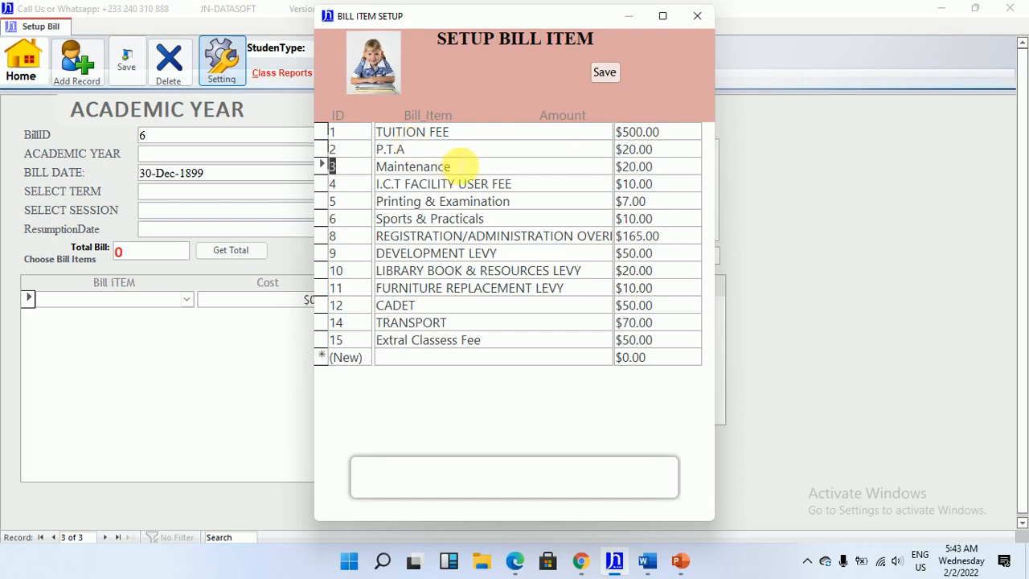
left_click(635, 166)
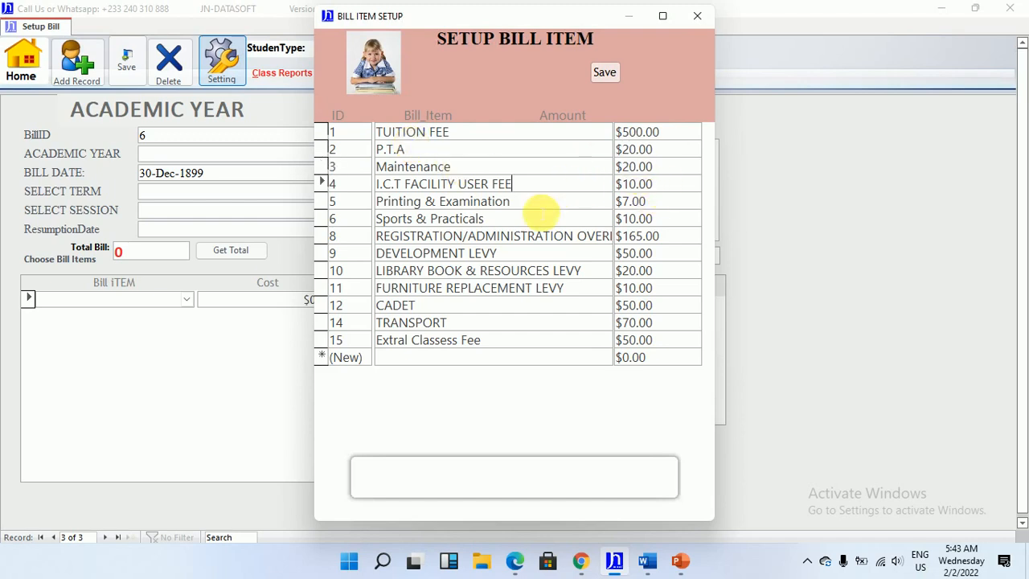
left_click(503, 235)
left_click(496, 271)
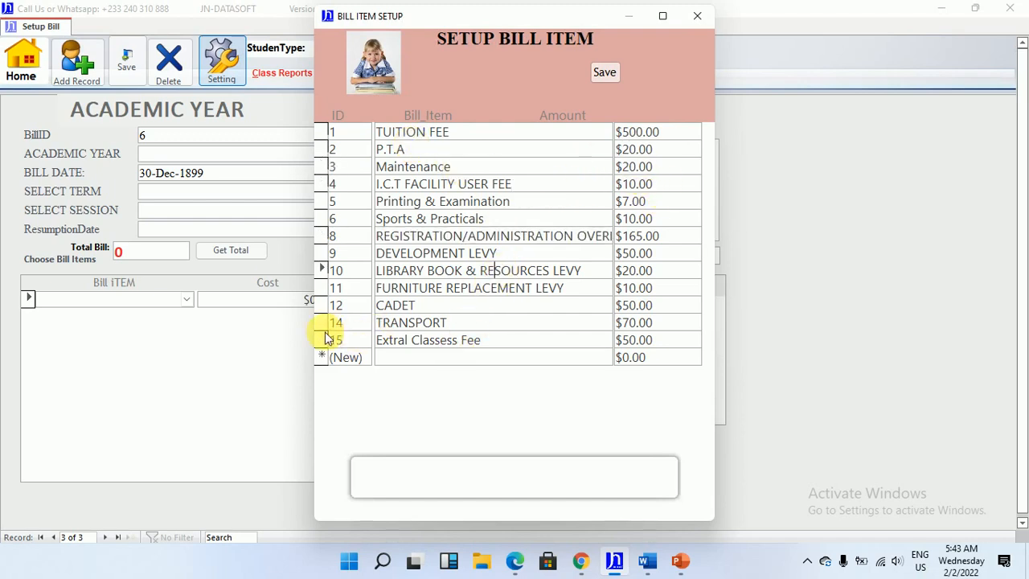
Delete the Extral Classess Fee record from the bill item setup
left_click(321, 341)
key("Delete")
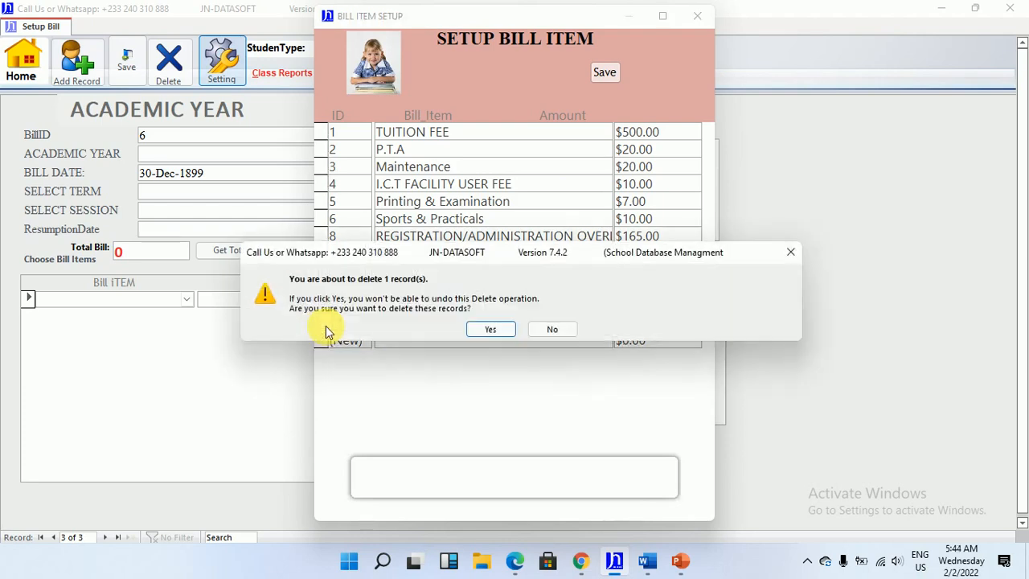
left_click(490, 328)
Add a new bill item named Classes Fee with an amount of $7.00, and save and close the bill item setup
left_click(438, 341)
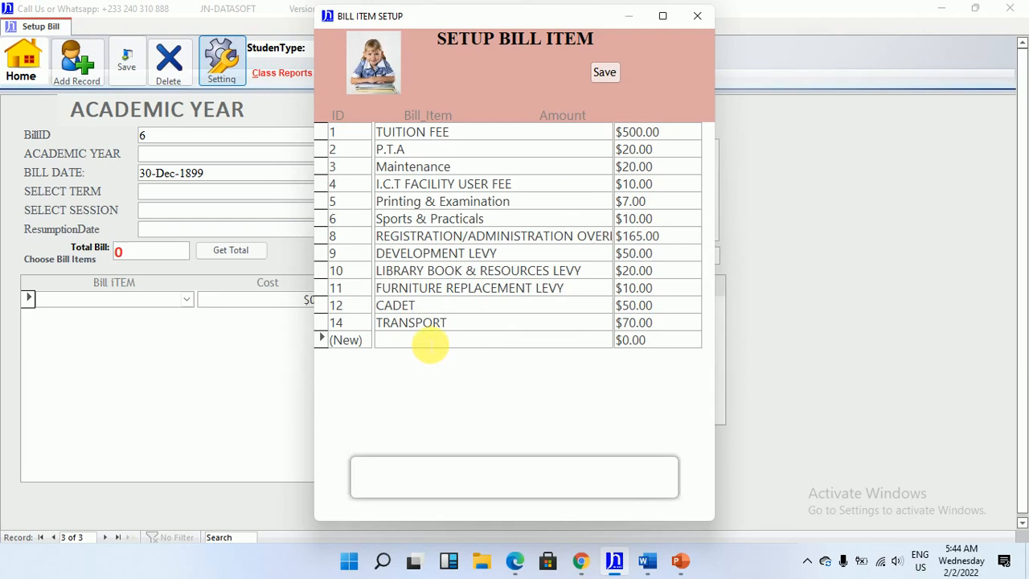
type("Classes Fee")
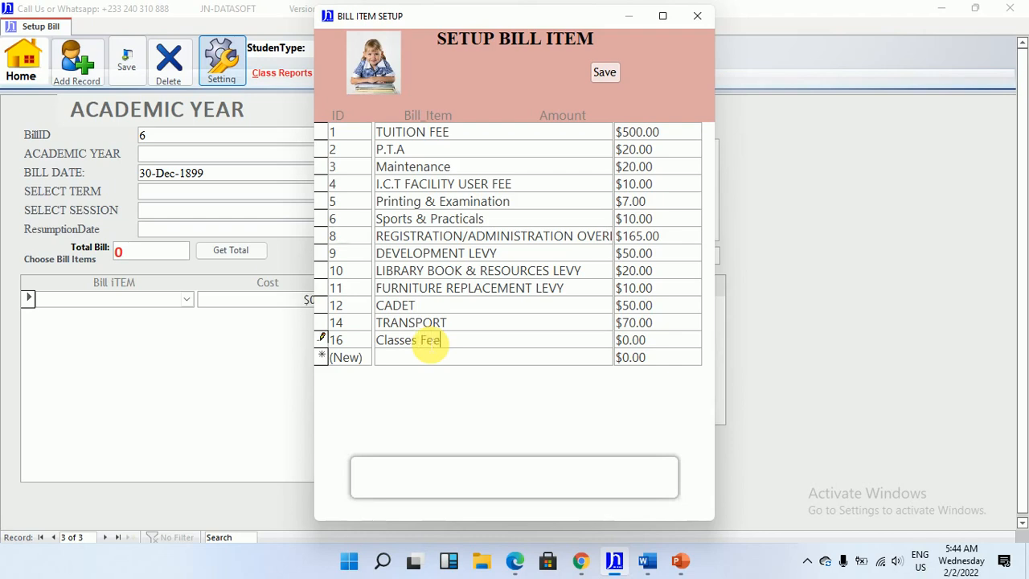
left_click(625, 342)
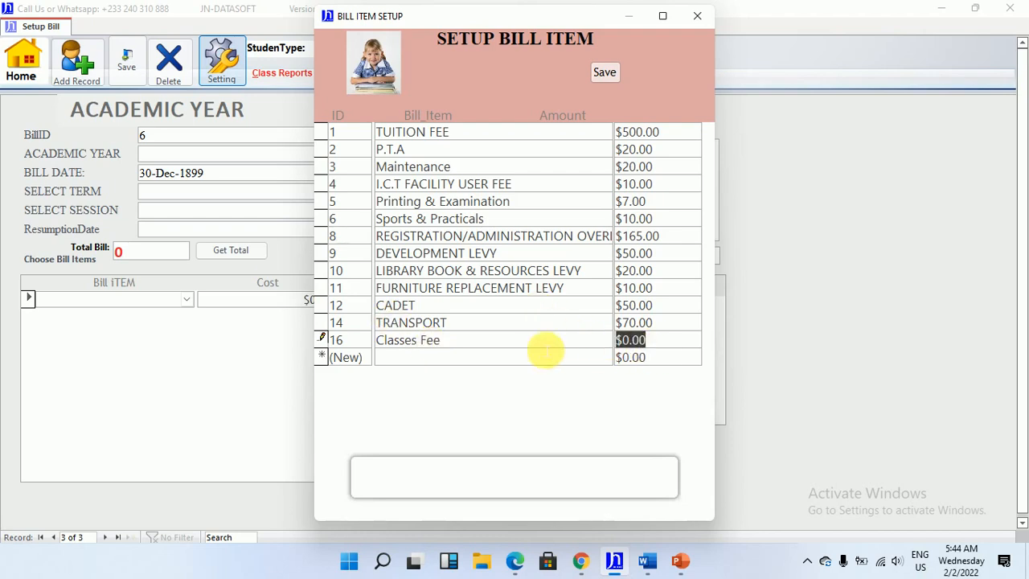
key("Return")
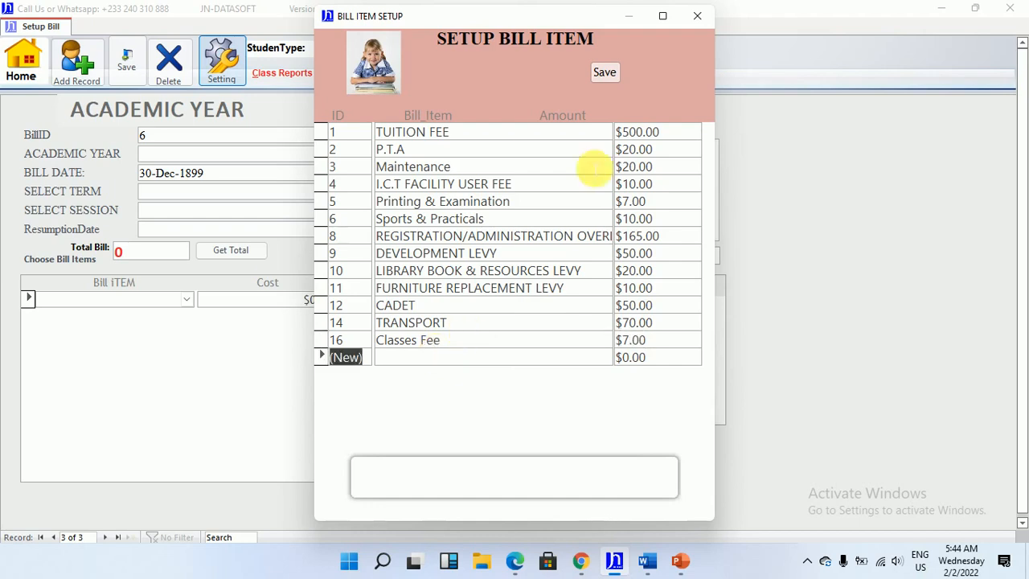
left_click(601, 74)
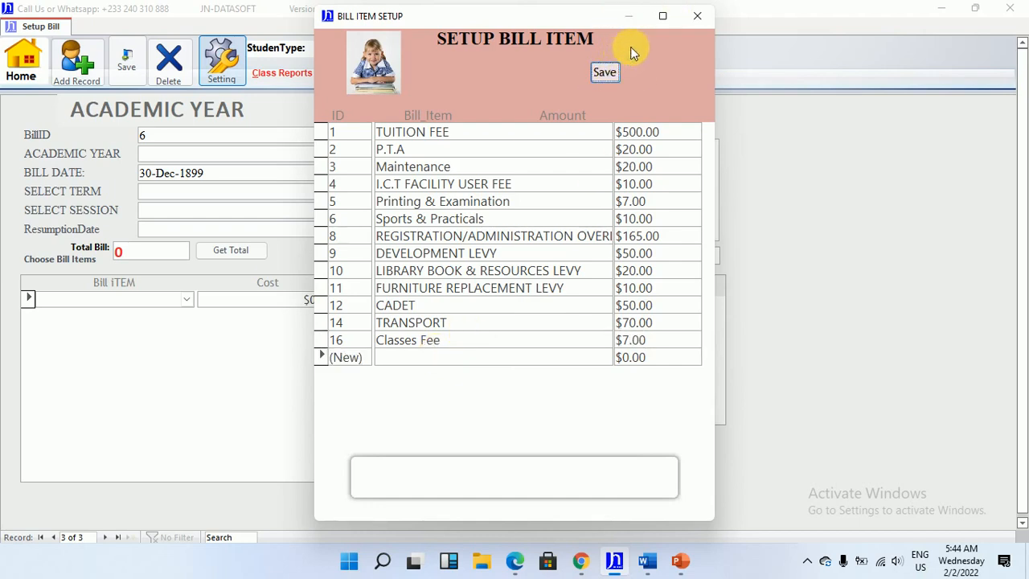
left_click(696, 17)
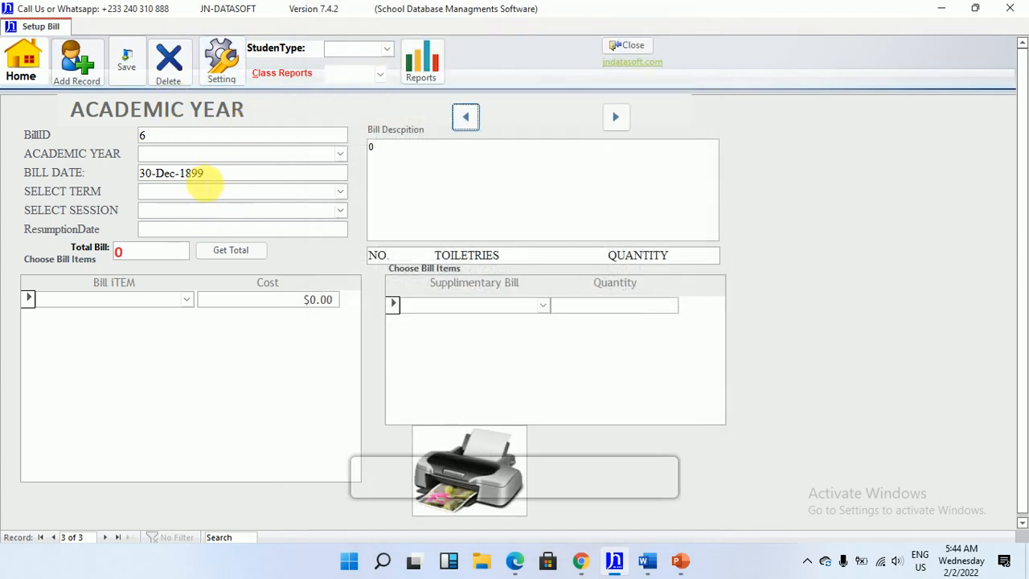
Fill in the bill header with academic year 2022, Term 1, session 2022 TERM 1 and resumption date 25 Mach 2022
left_click(338, 154)
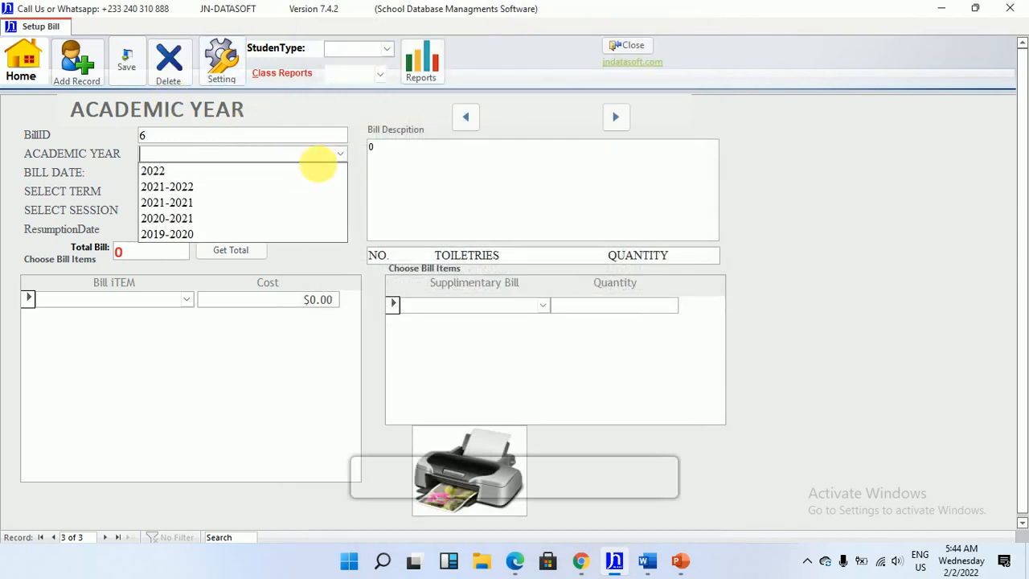
left_click(276, 170)
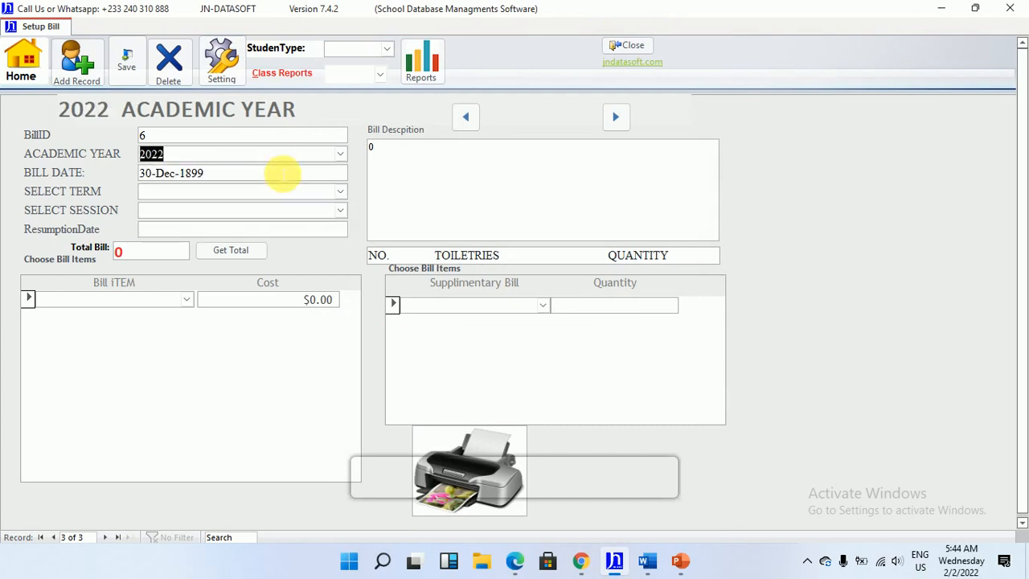
left_click(334, 191)
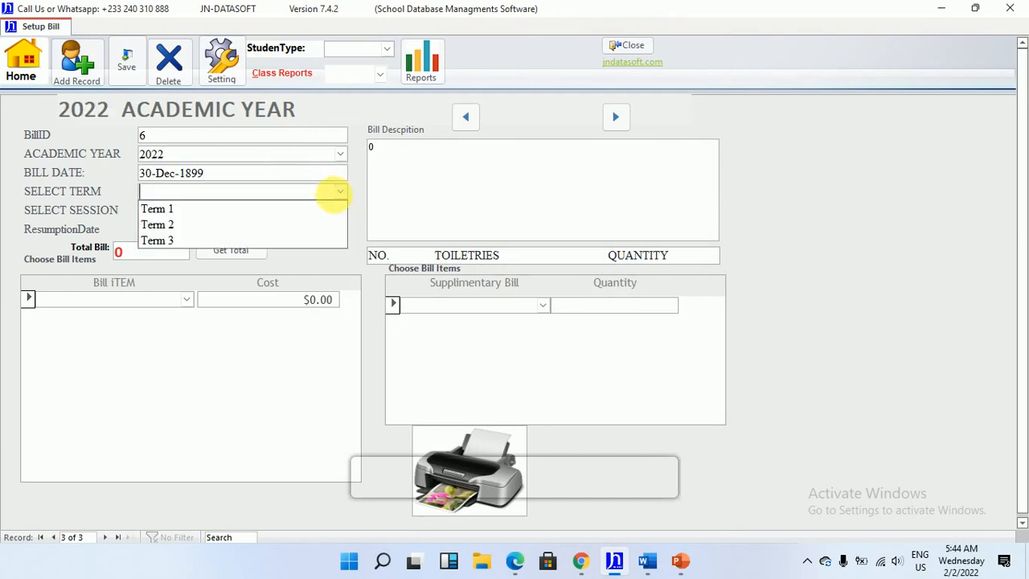
left_click(302, 210)
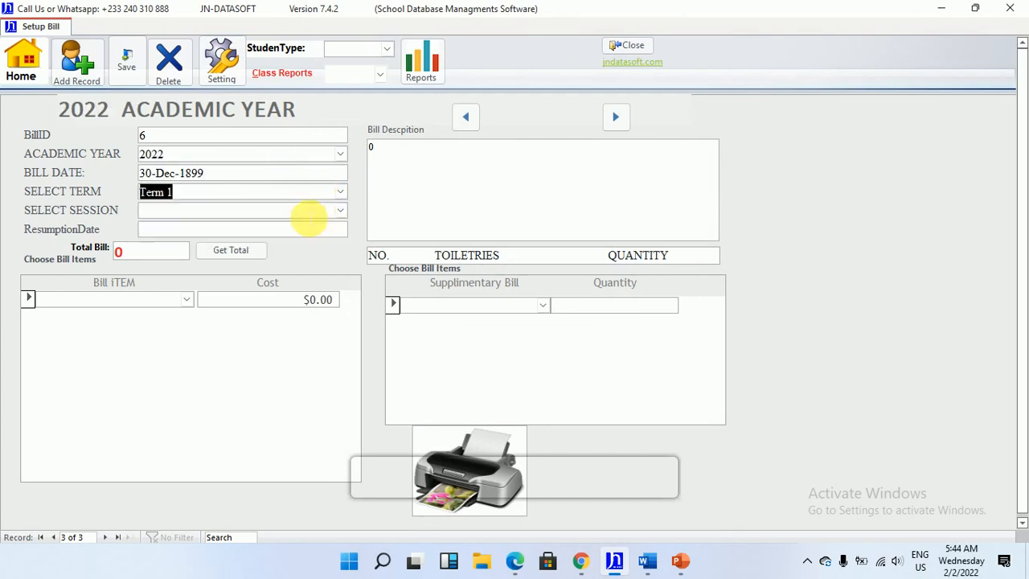
left_click(337, 210)
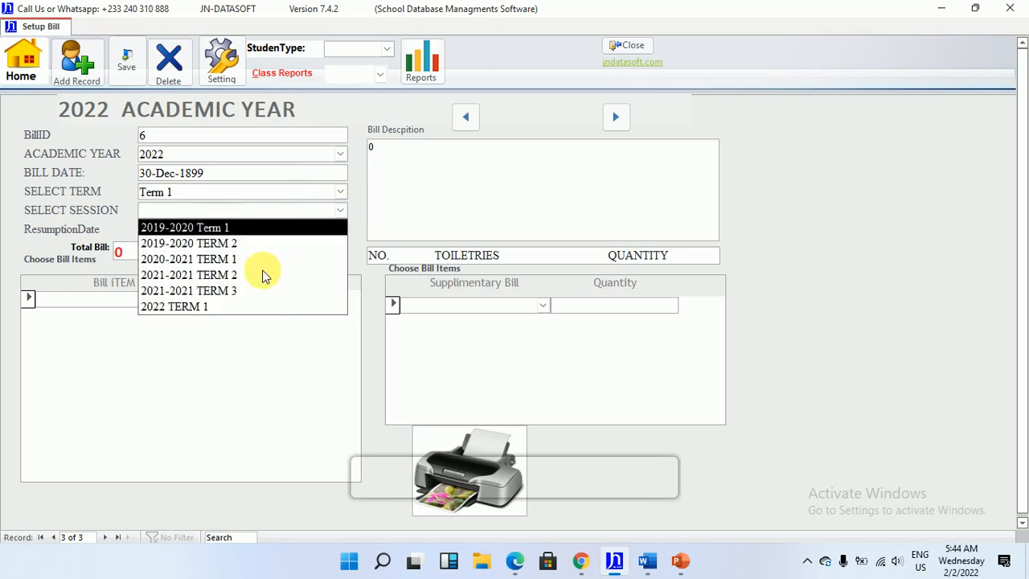
left_click(253, 305)
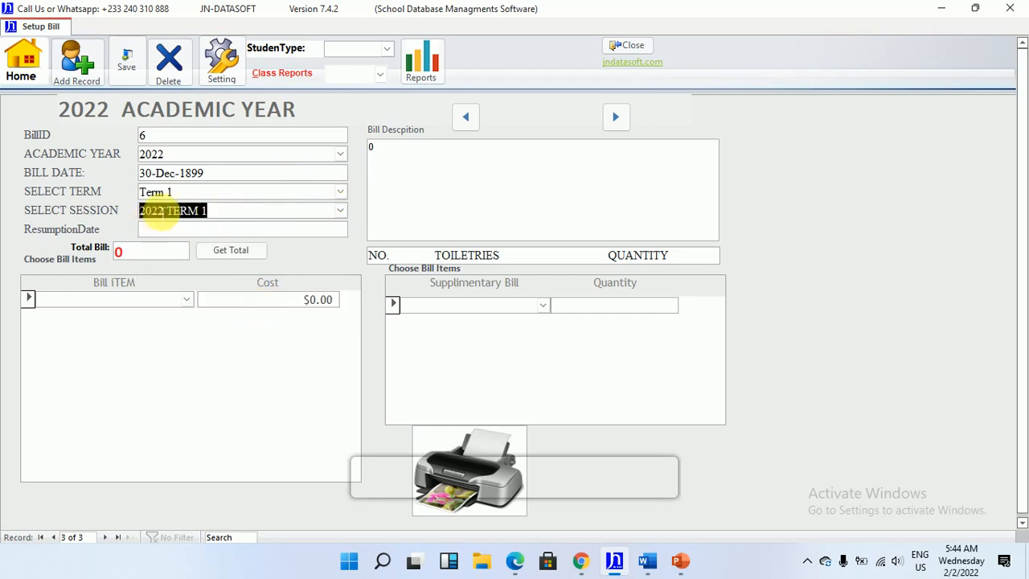
left_click(326, 229)
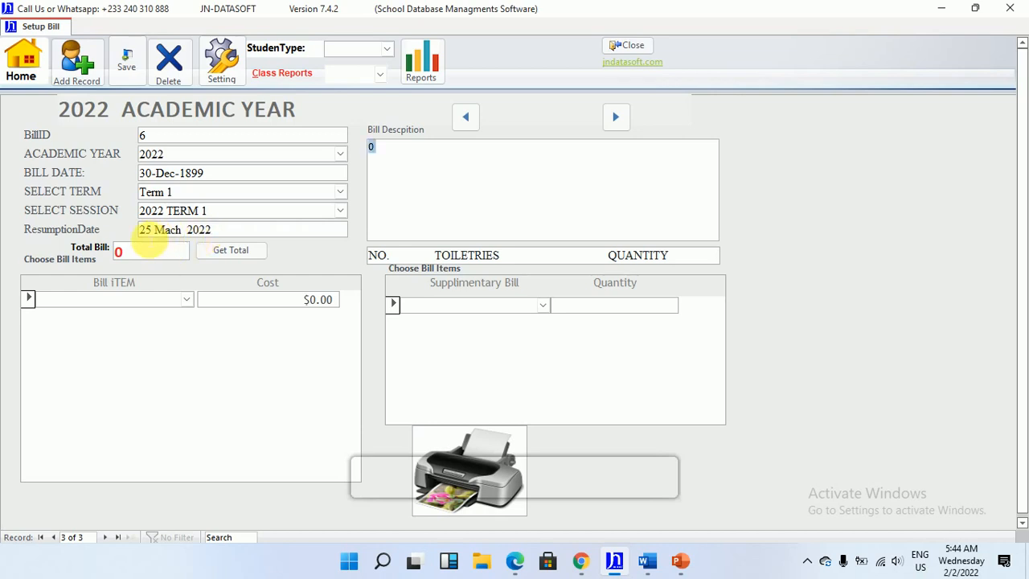
Add TUITION FEE as the first bill item and set its cost to $300.00
left_click(185, 303)
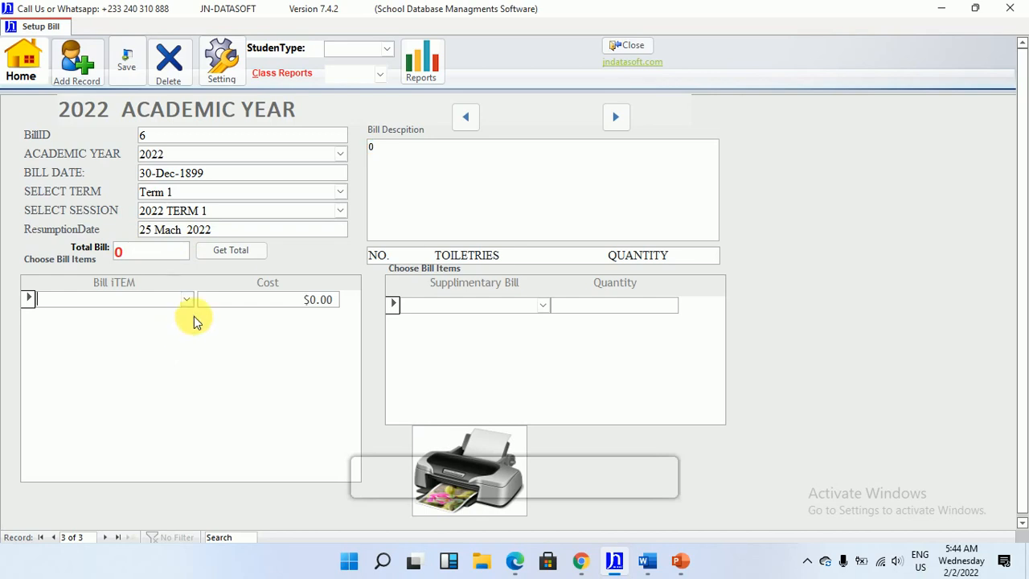
left_click(187, 299)
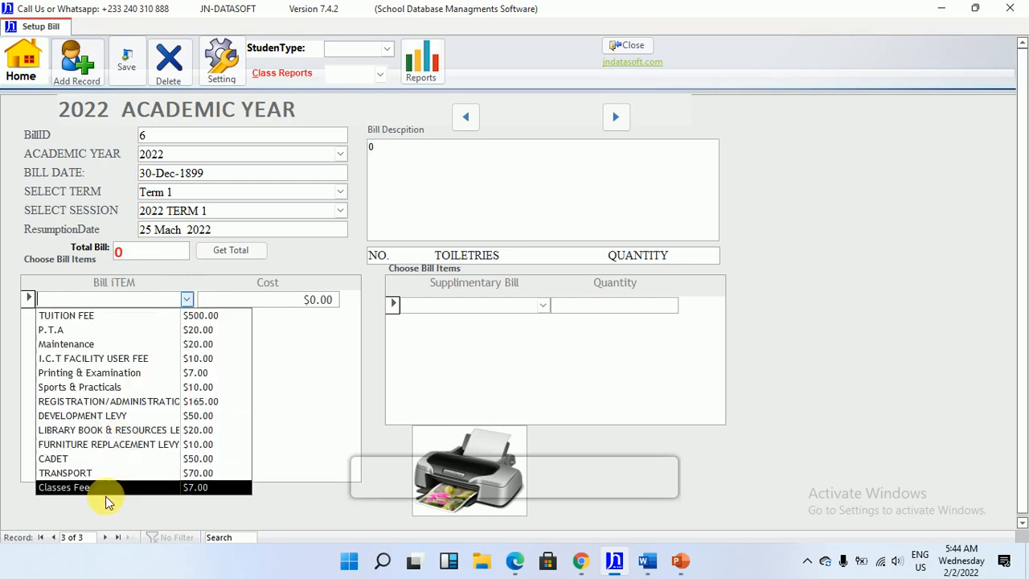
left_click(143, 315)
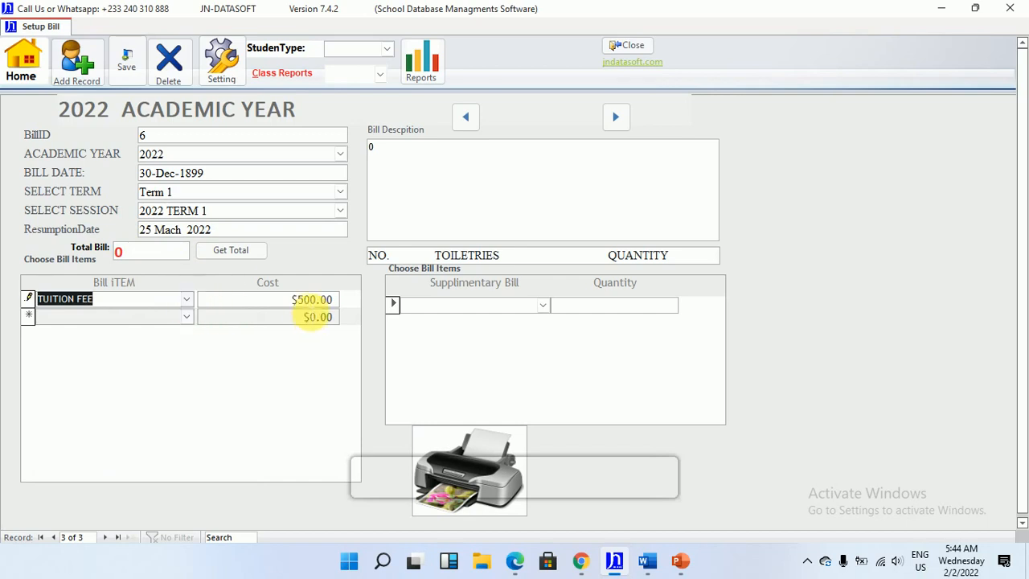
left_click(305, 299)
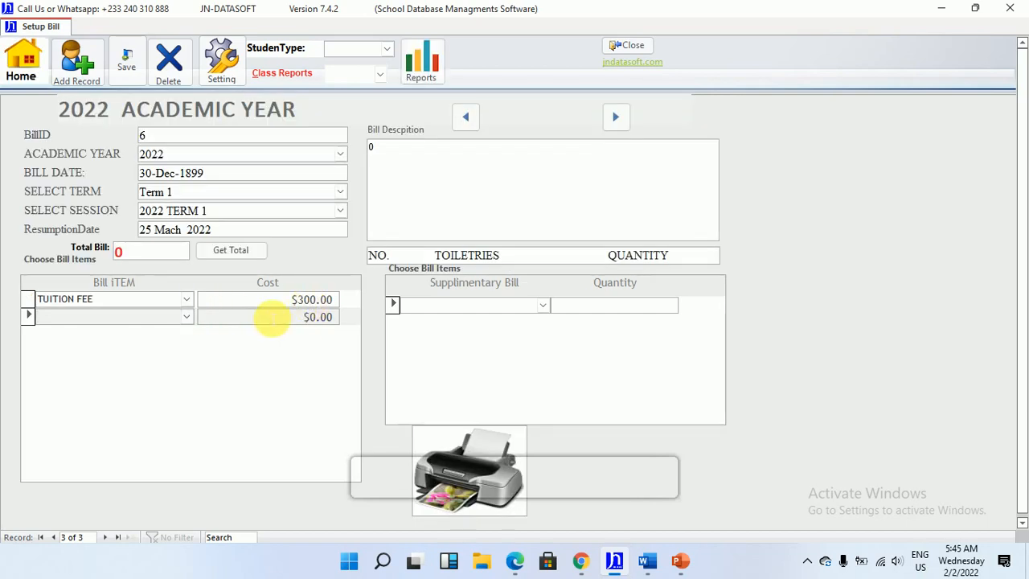
Add the I.C.T FACILITY USER FEE, REGISTRATION/ADMINISTRATION and DEVELOPMENT LEVY items to the bill
left_click(187, 316)
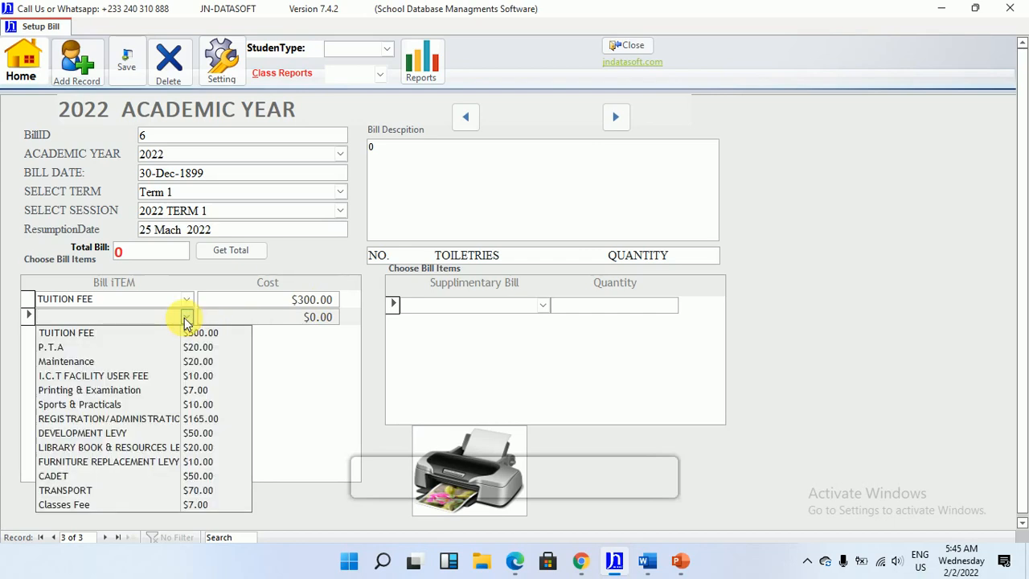
left_click(164, 370)
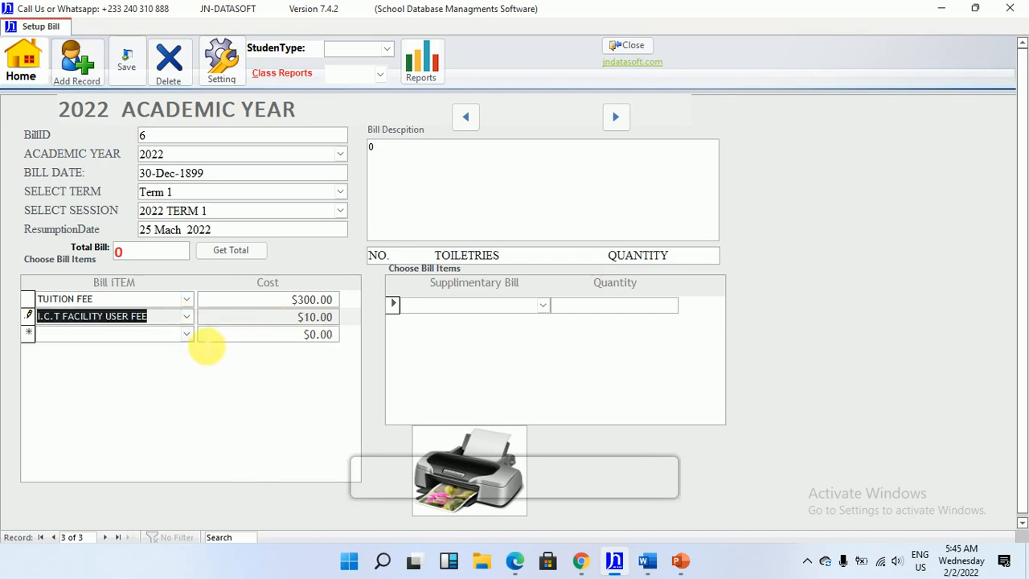
left_click(187, 335)
left_click(169, 436)
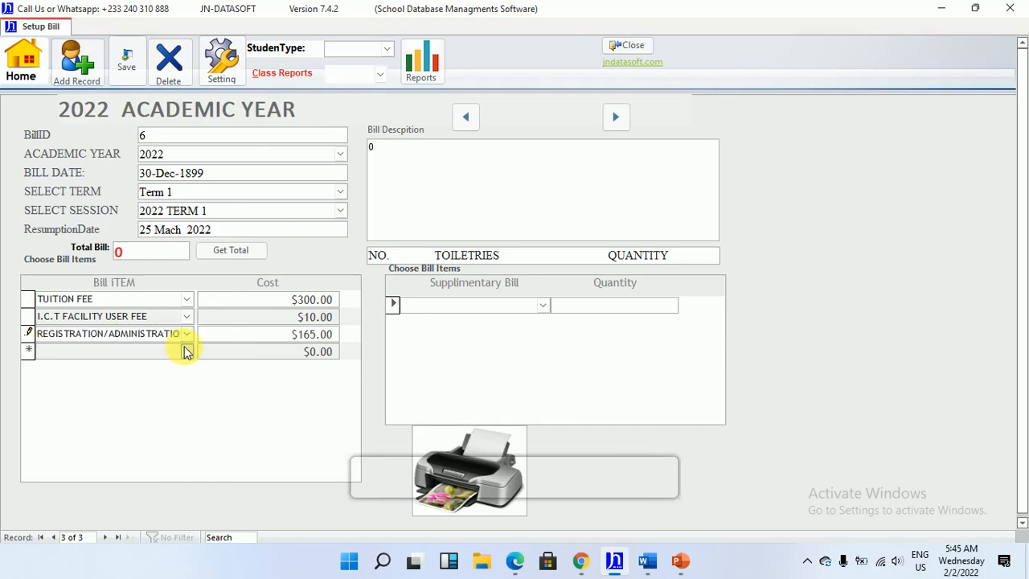
left_click(185, 351)
left_click(154, 264)
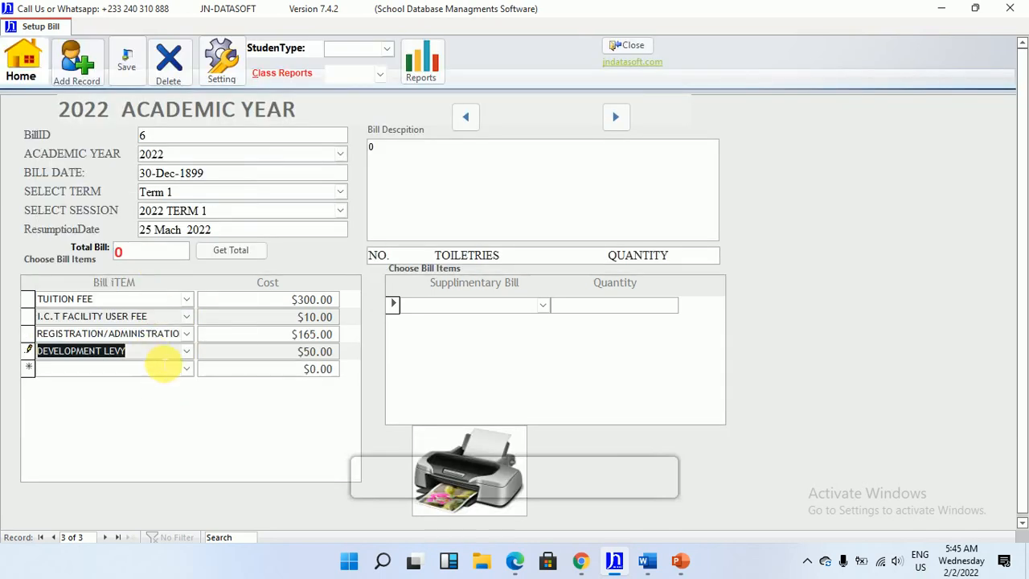
Add the CADET, TRANSPORT and Sports & Practicals items to the bill
left_click(186, 369)
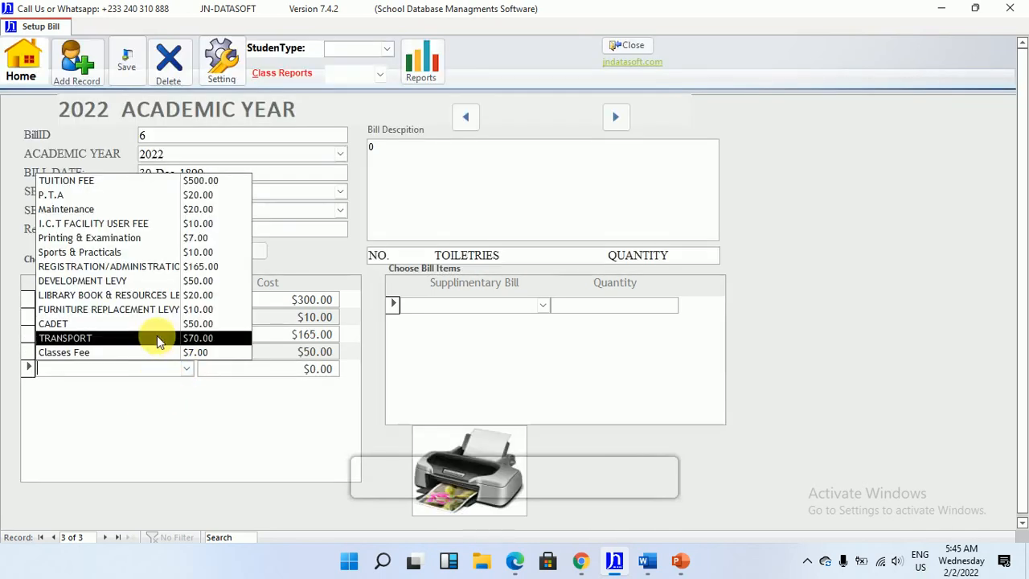
left_click(157, 326)
left_click(187, 386)
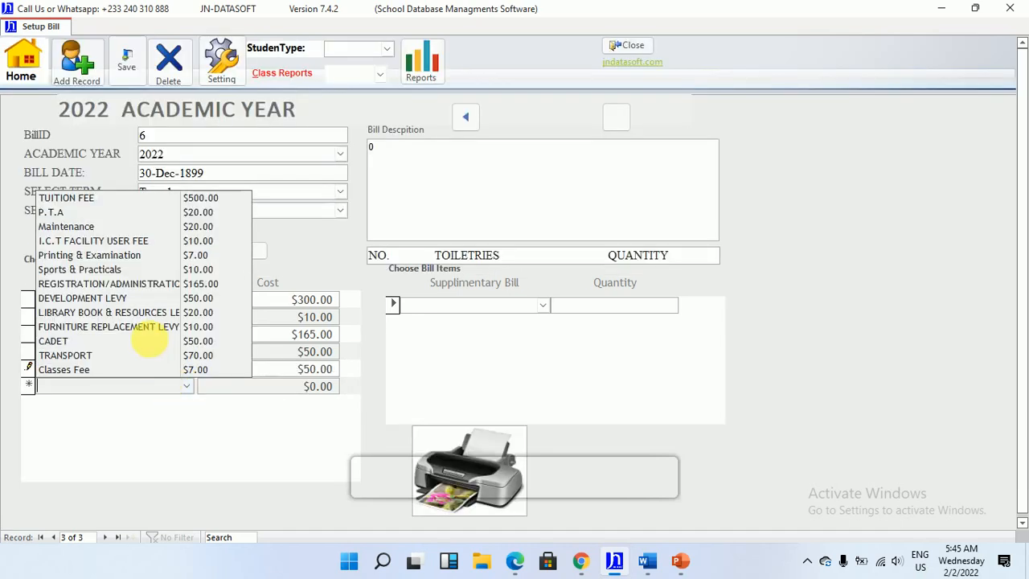
left_click(144, 355)
left_click(186, 404)
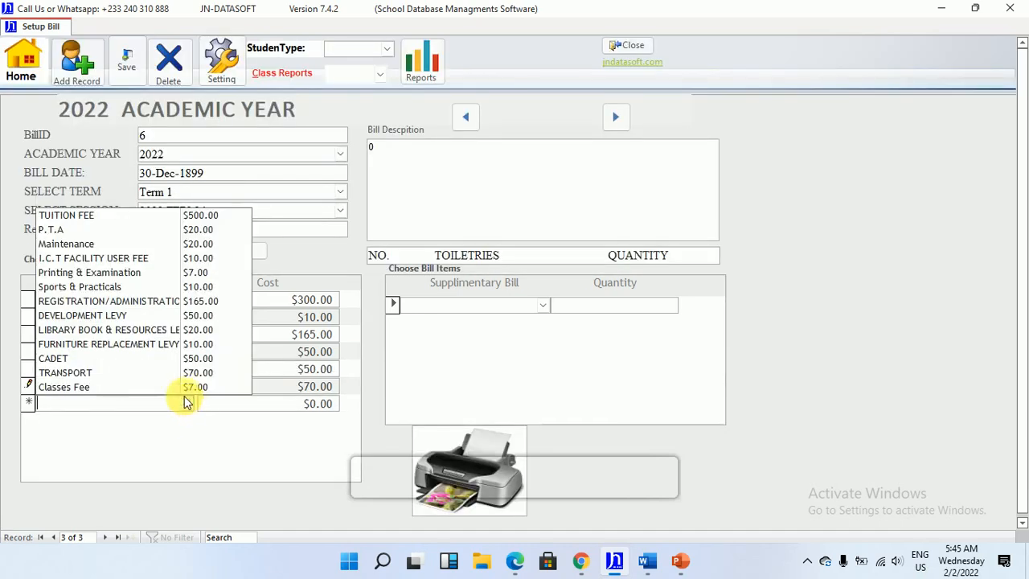
left_click(160, 287)
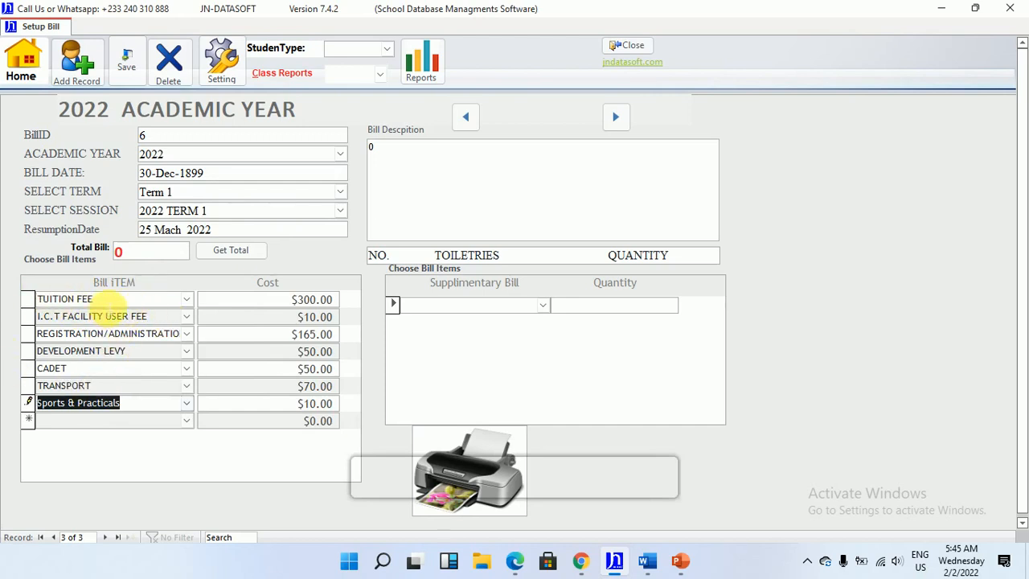
Add a second TUITION FEE entry at the end of the bill item list
left_click(97, 299)
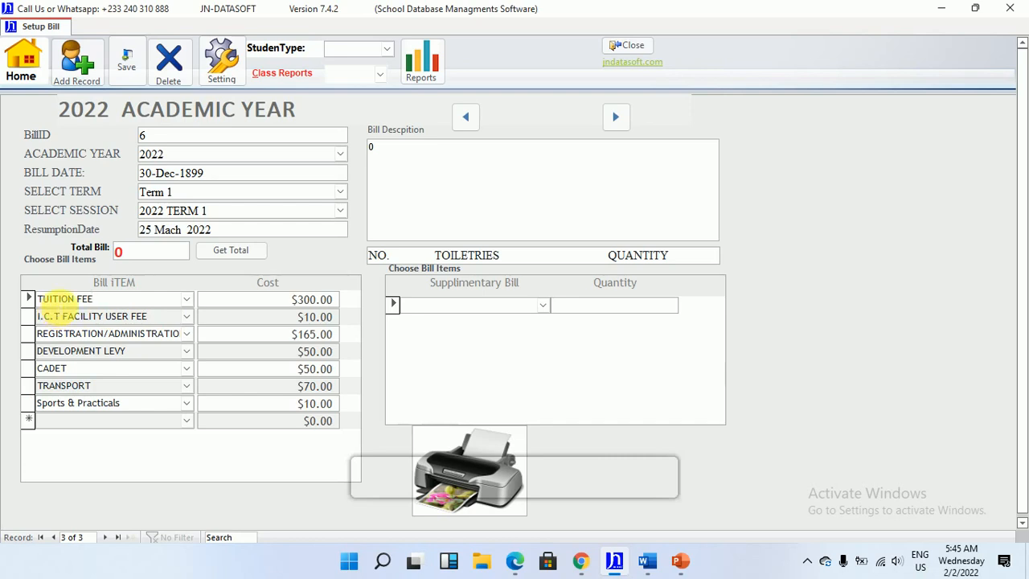
left_click(186, 419)
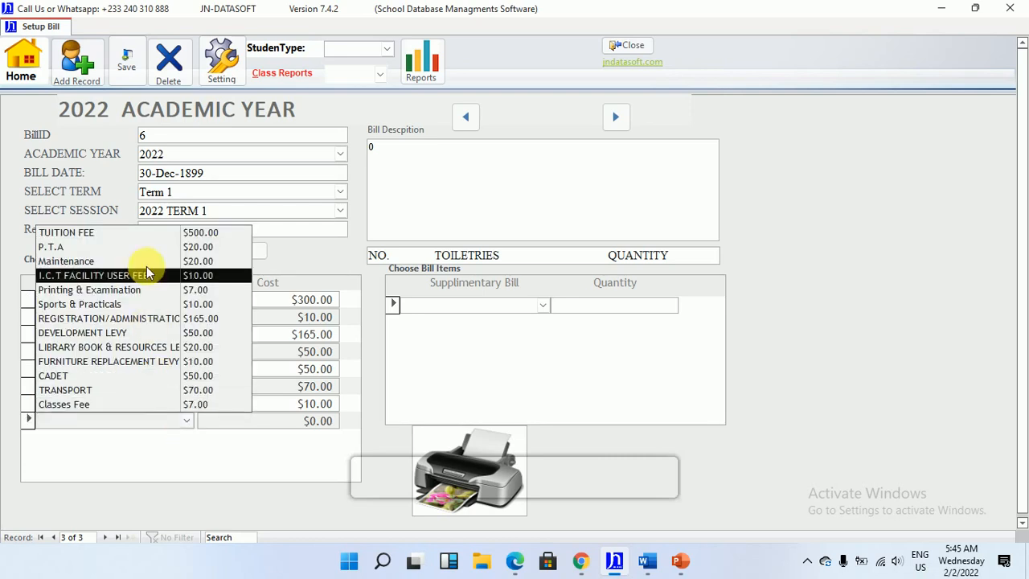
left_click(147, 233)
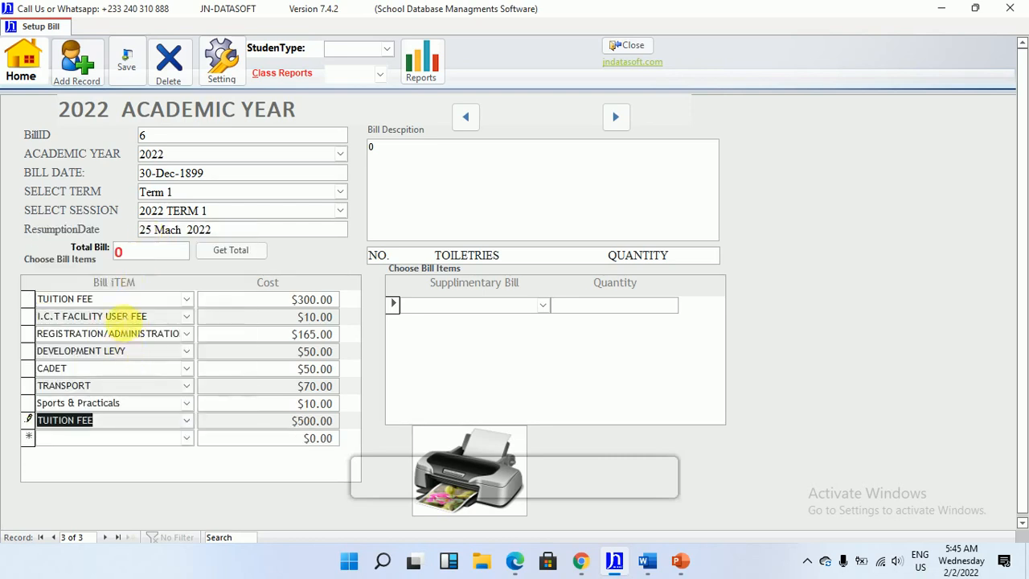
left_click(305, 420)
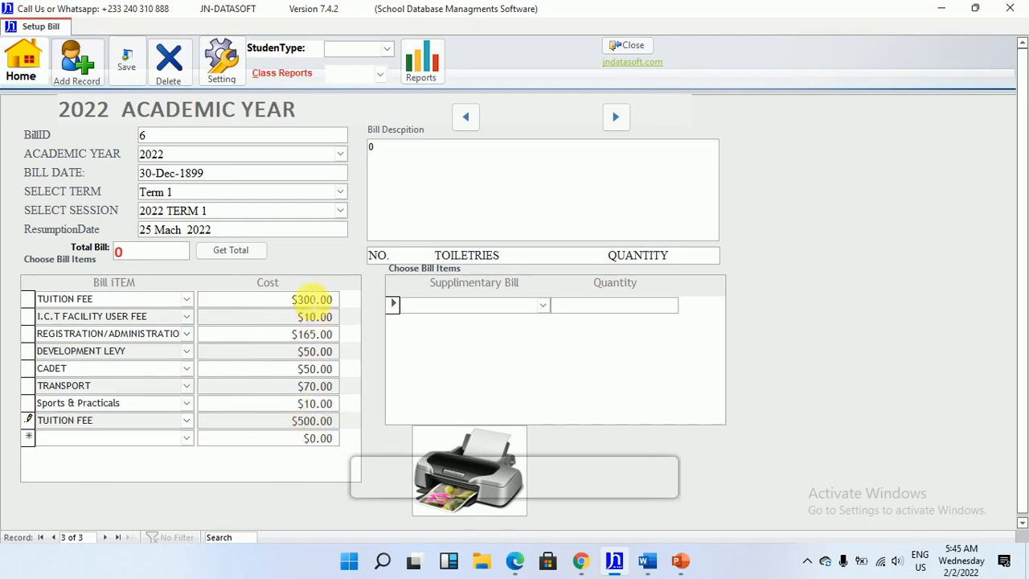
Replace the duplicate TUITION FEE entry at the end of the bill item list with P.T.A
left_click(294, 299)
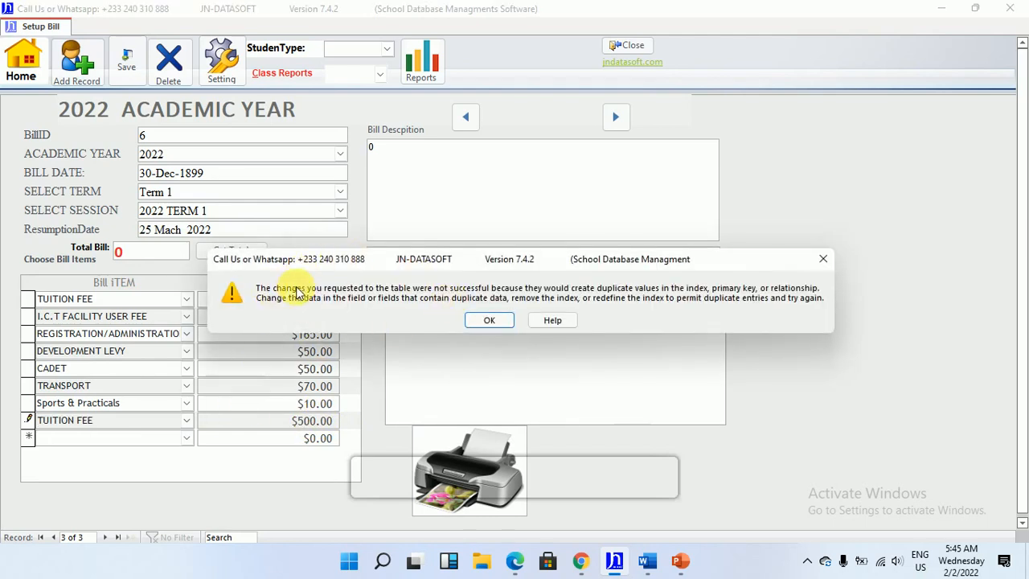
left_click(488, 320)
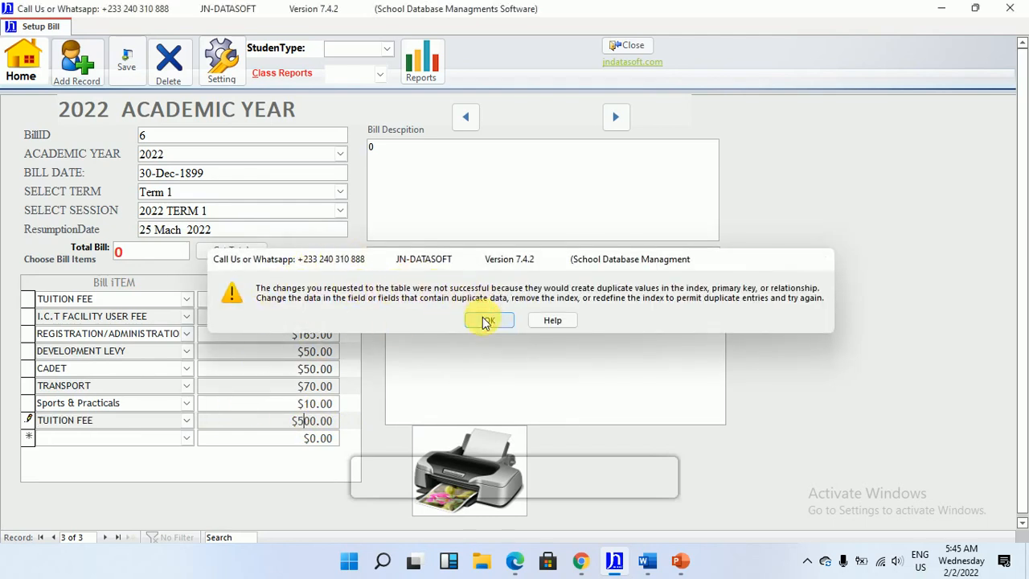
left_click(187, 420)
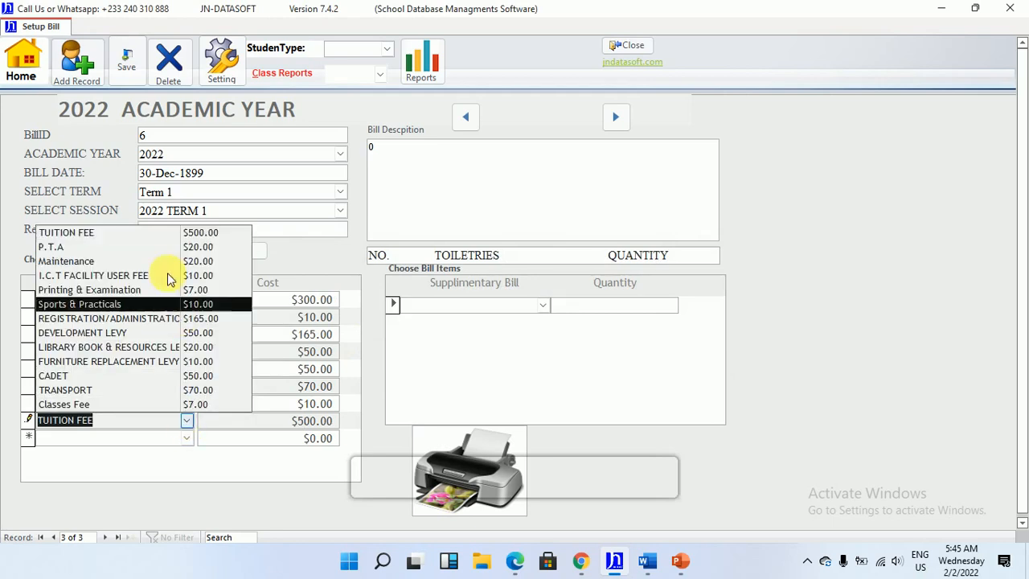
left_click(131, 247)
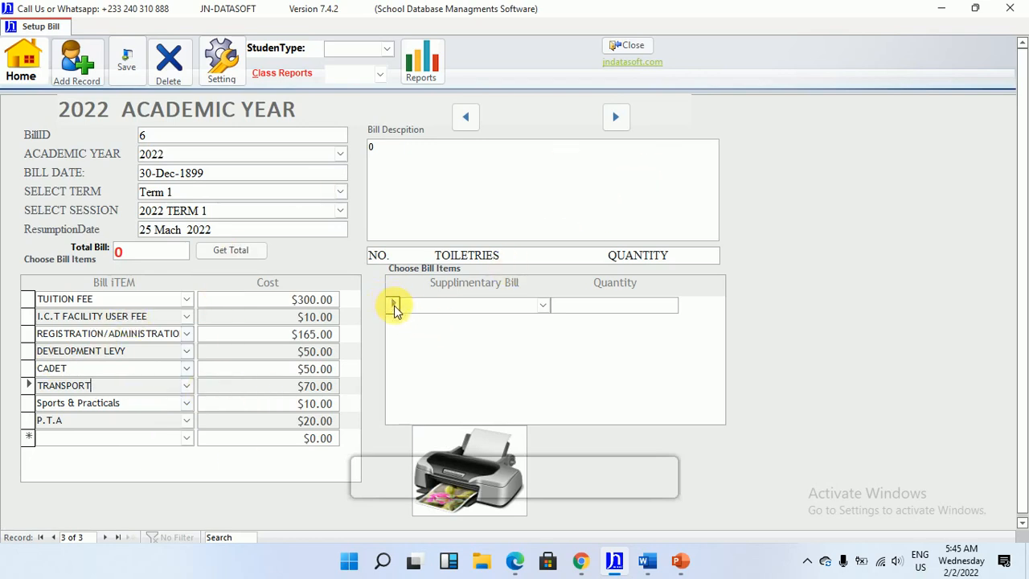
Add T-ROLL with quantity 1 and SOAP with quantity 3 to the supplementary bill items
left_click(543, 305)
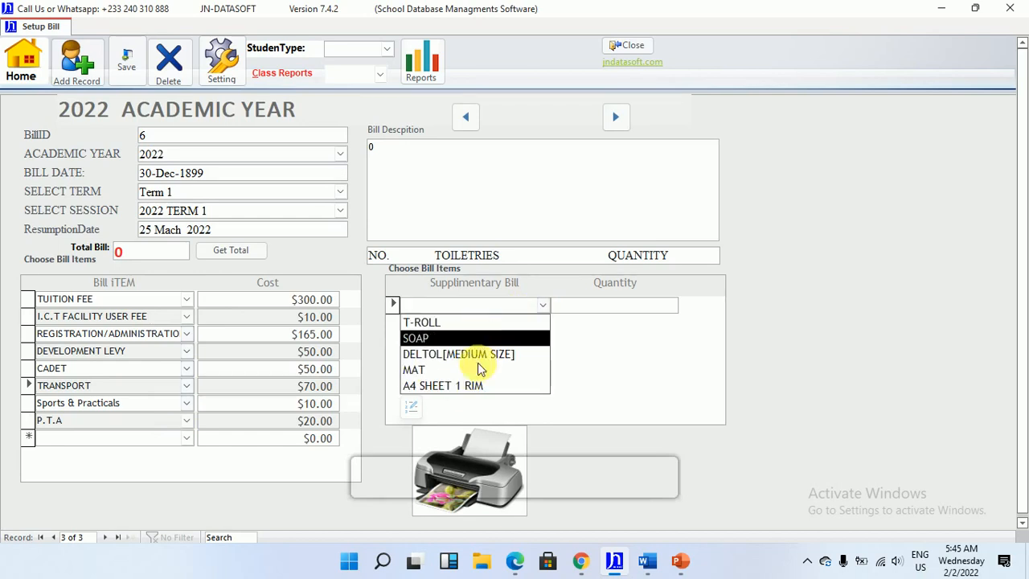
left_click(470, 323)
left_click(574, 310)
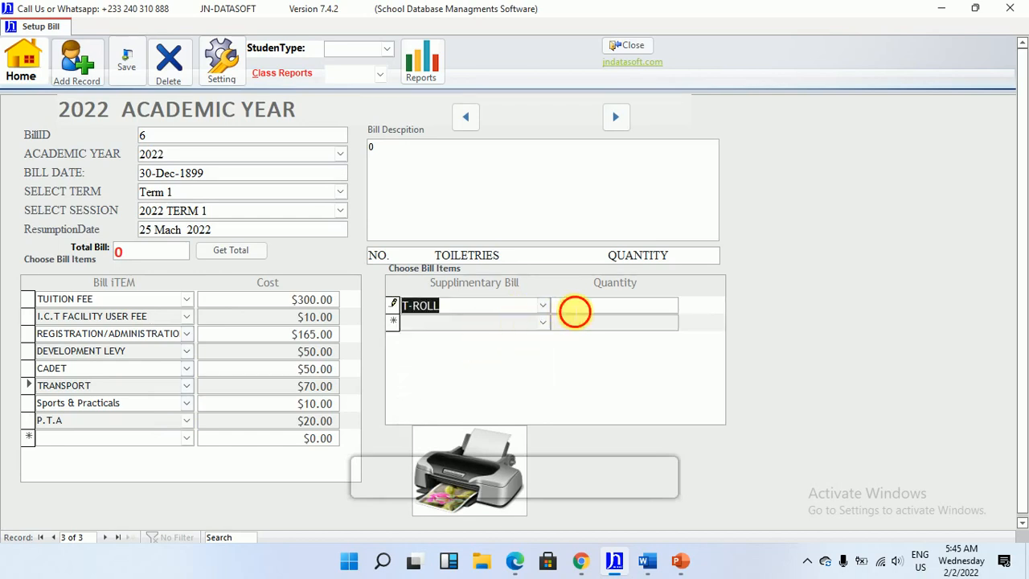
type("1")
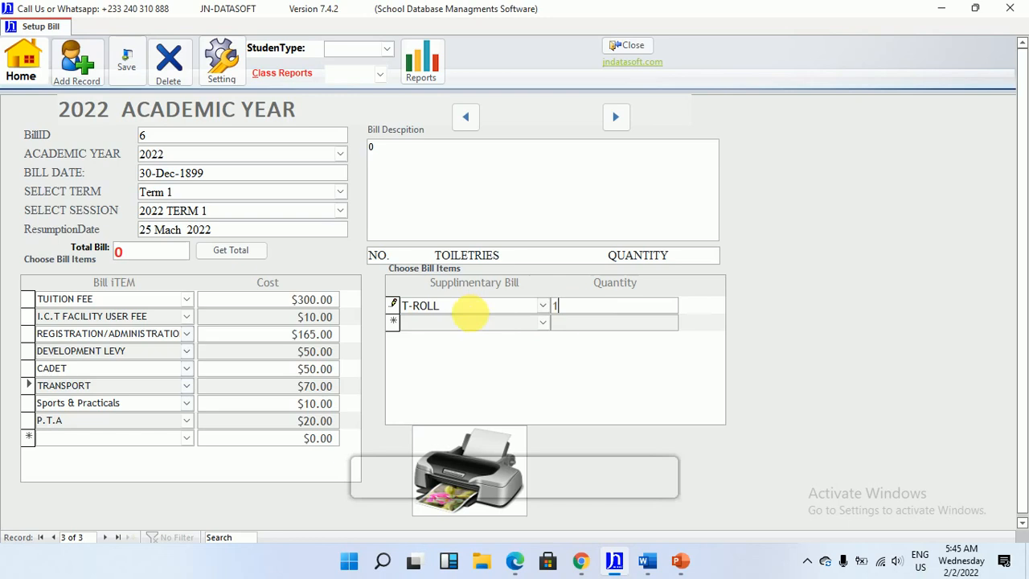
left_click(542, 322)
left_click(464, 355)
left_click(619, 323)
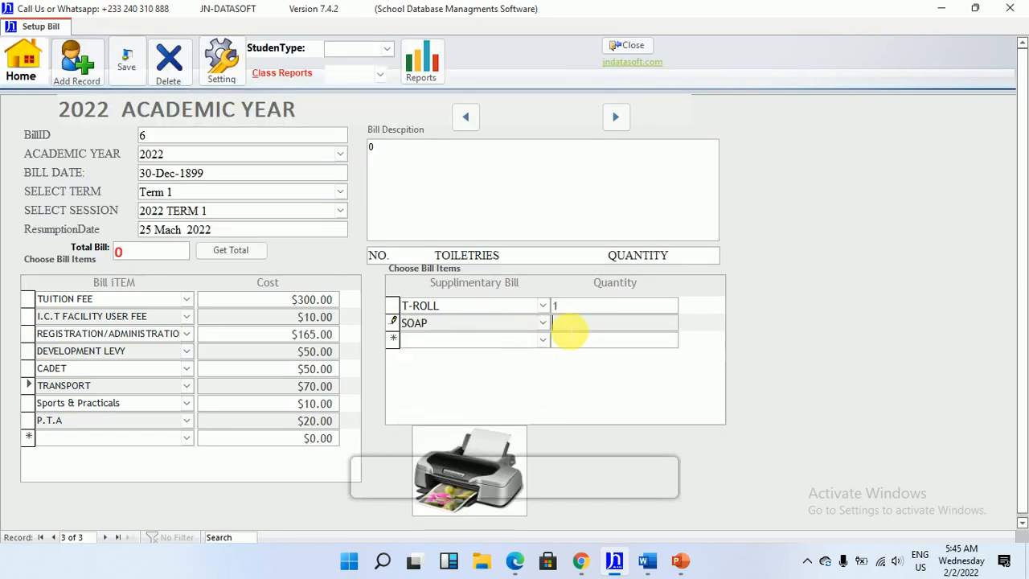
type("3")
Add a DELTOL[MEDIUM SIZE] row to the supplementary bill items and delete that row again
left_click(543, 340)
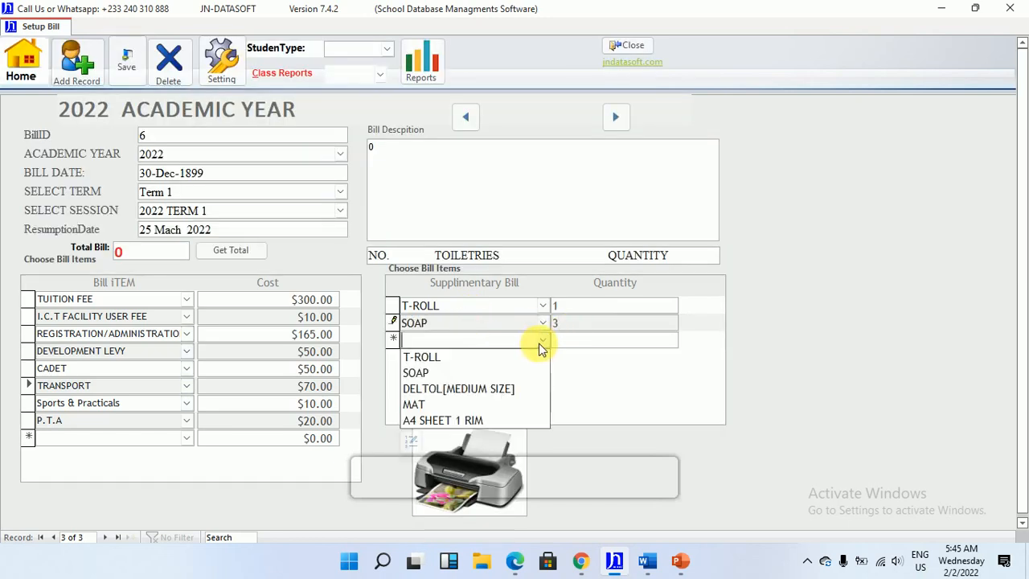
left_click(471, 387)
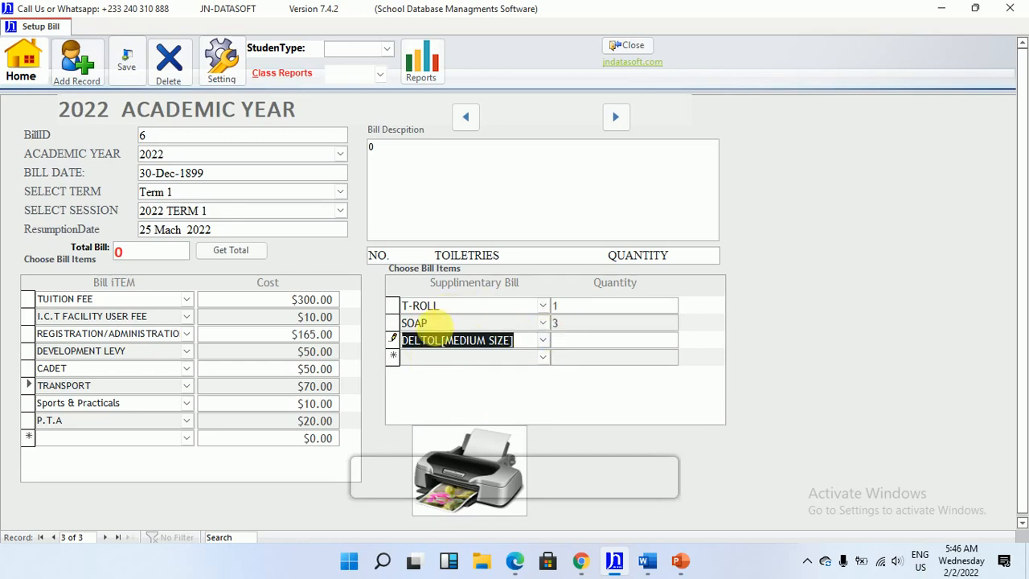
left_click(394, 344)
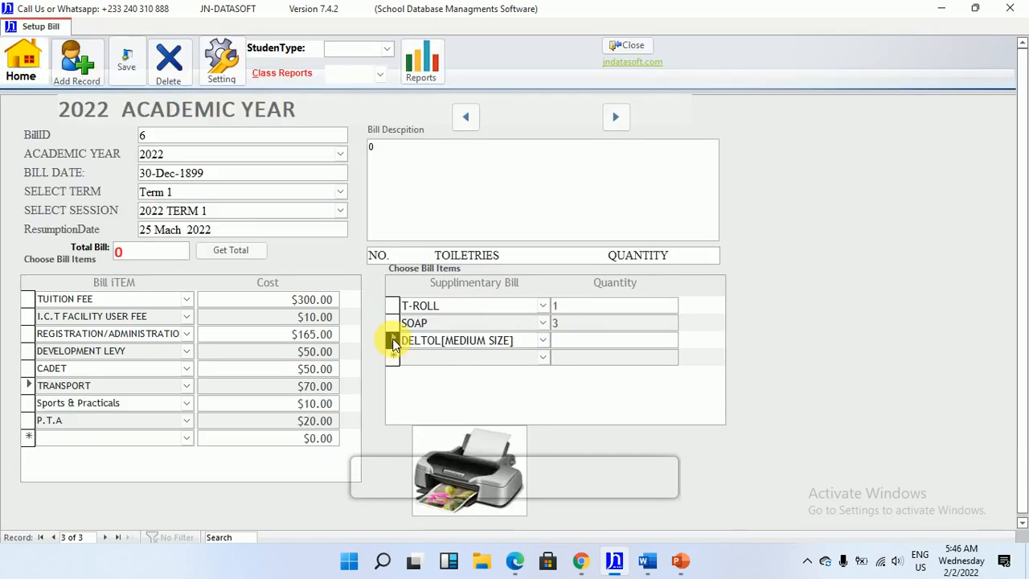
left_click(392, 339)
key("Delete")
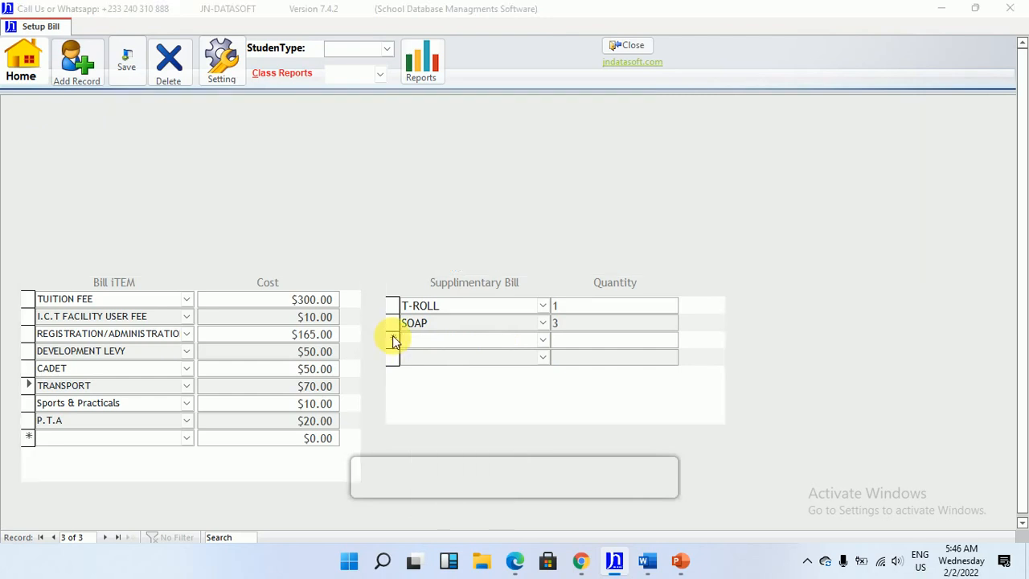
left_click(475, 330)
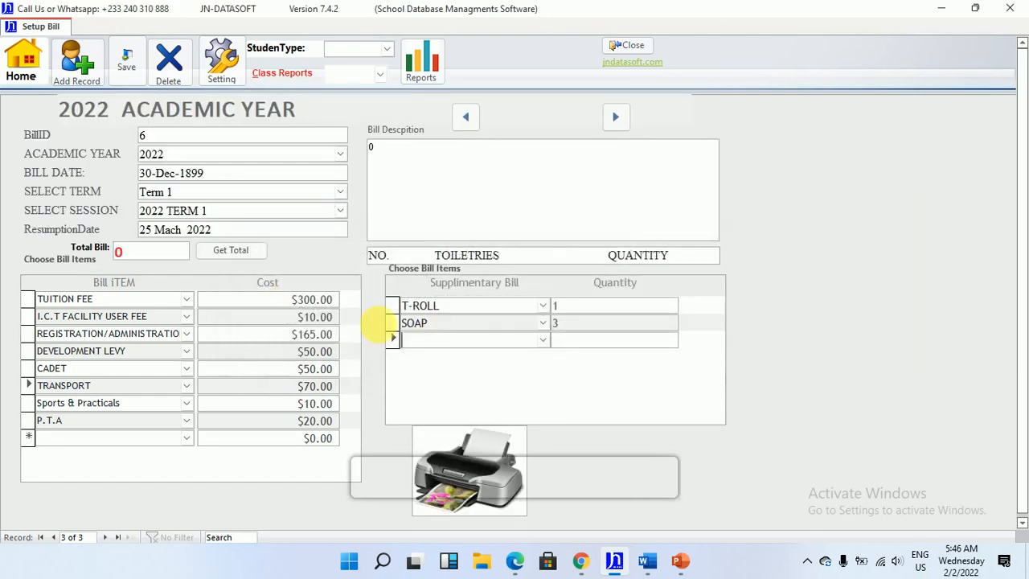
Delete the CADET item from the bill item list
left_click(28, 368)
key("Delete")
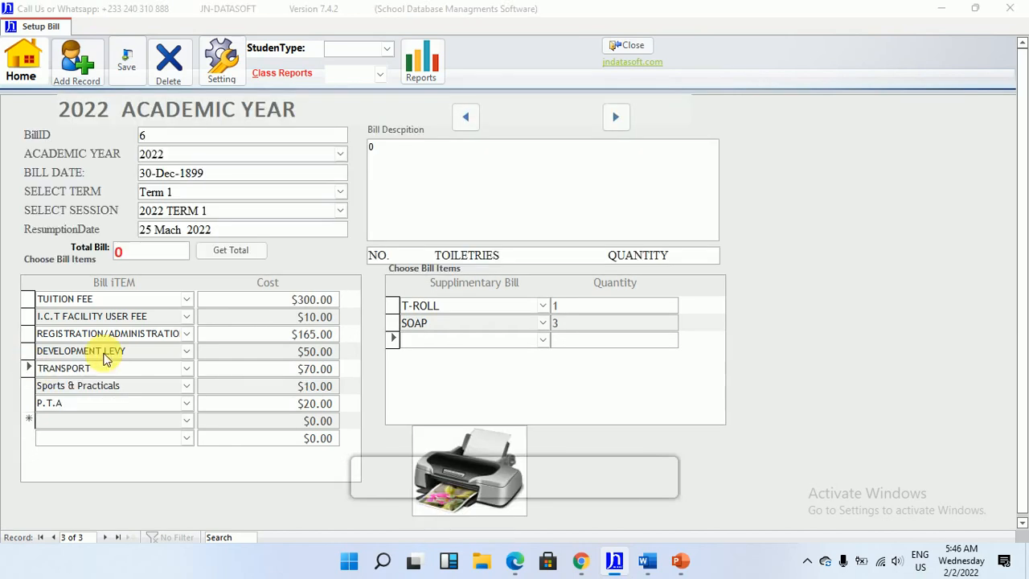
left_click(485, 330)
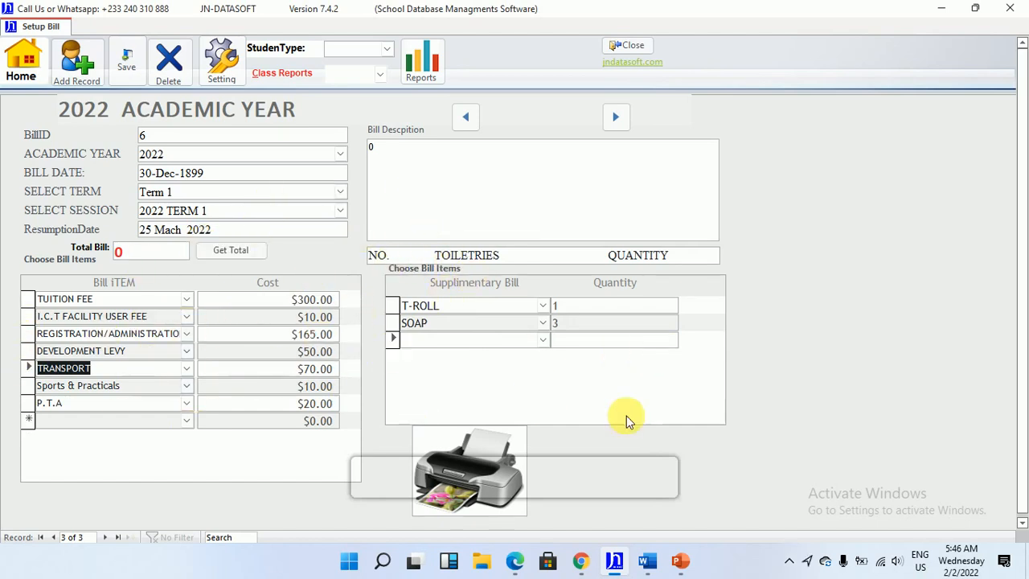
Switch to the Word document holding the payment note and colour its heading line red
left_click(649, 560)
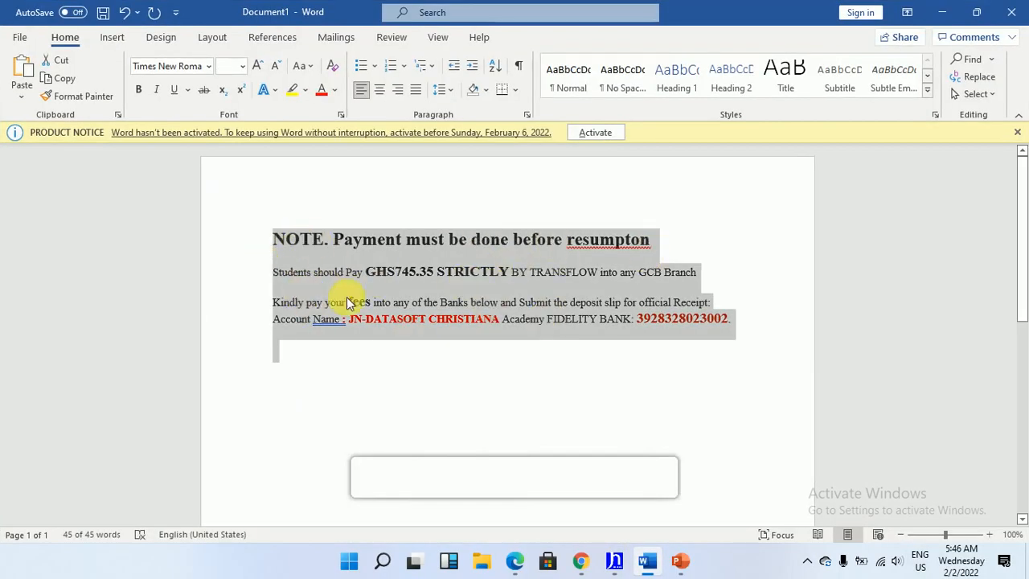
left_click(356, 241)
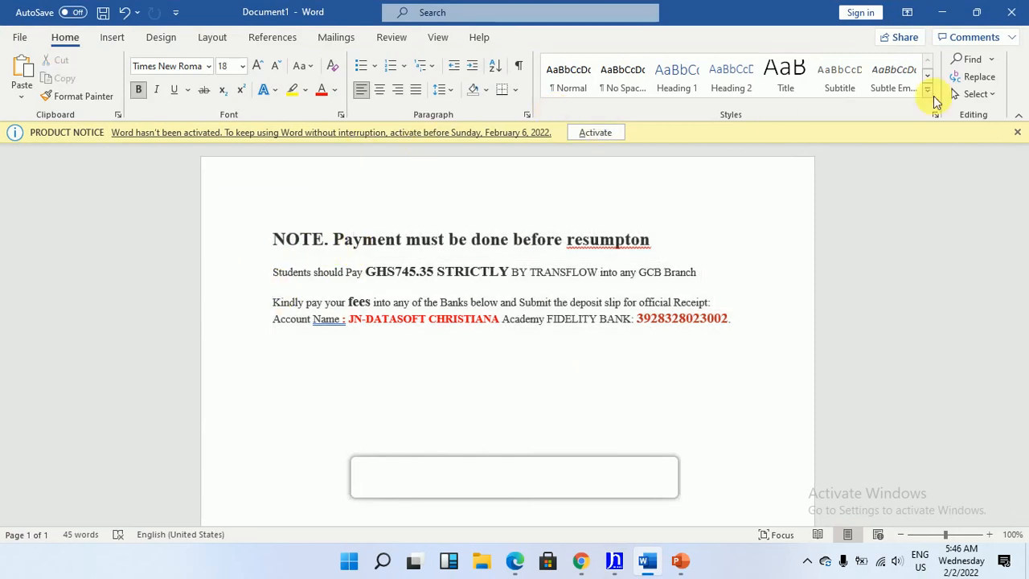
left_click(1018, 130)
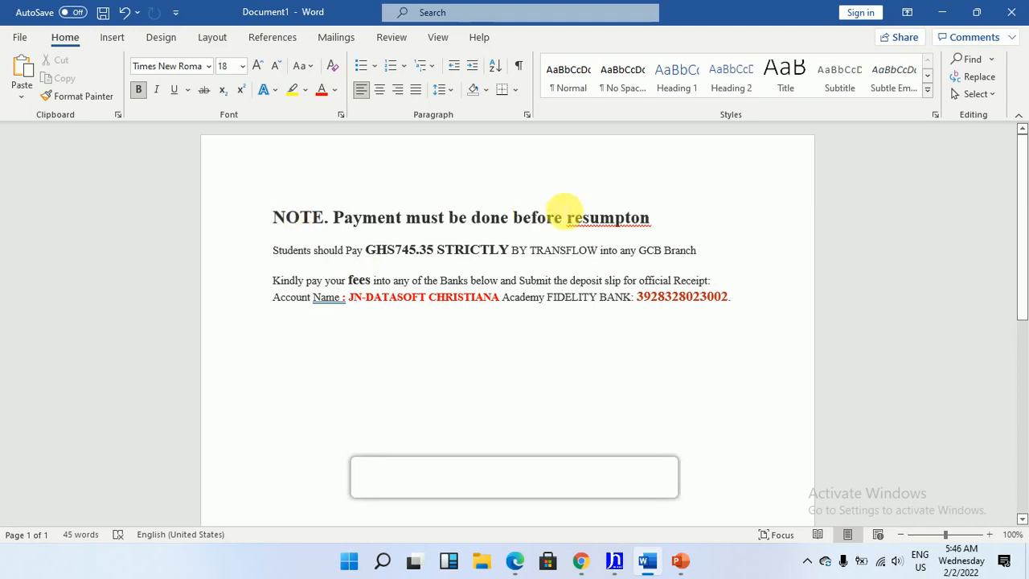
left_click_drag(282, 231, 740, 216)
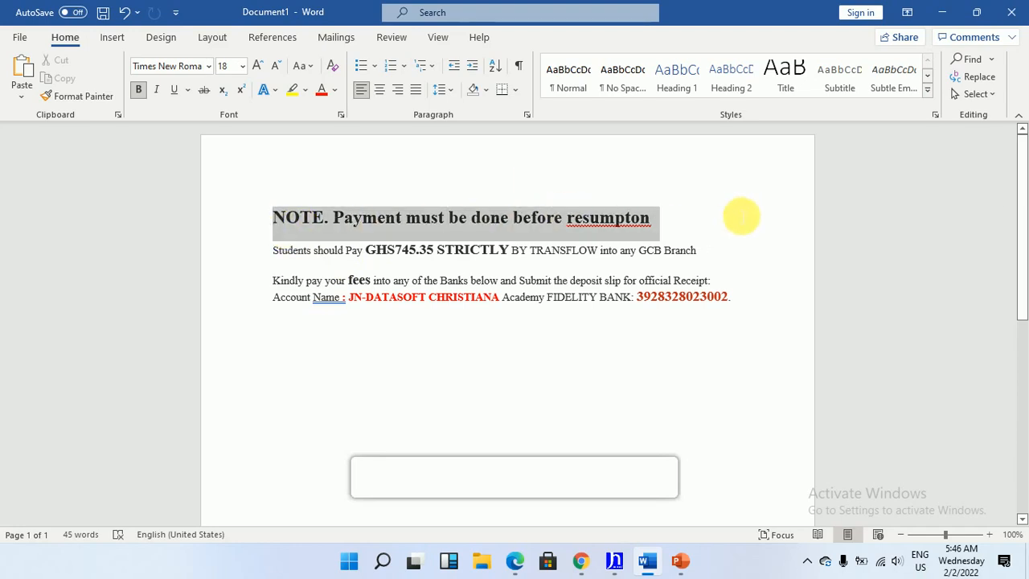
left_click(333, 90)
left_click(337, 250)
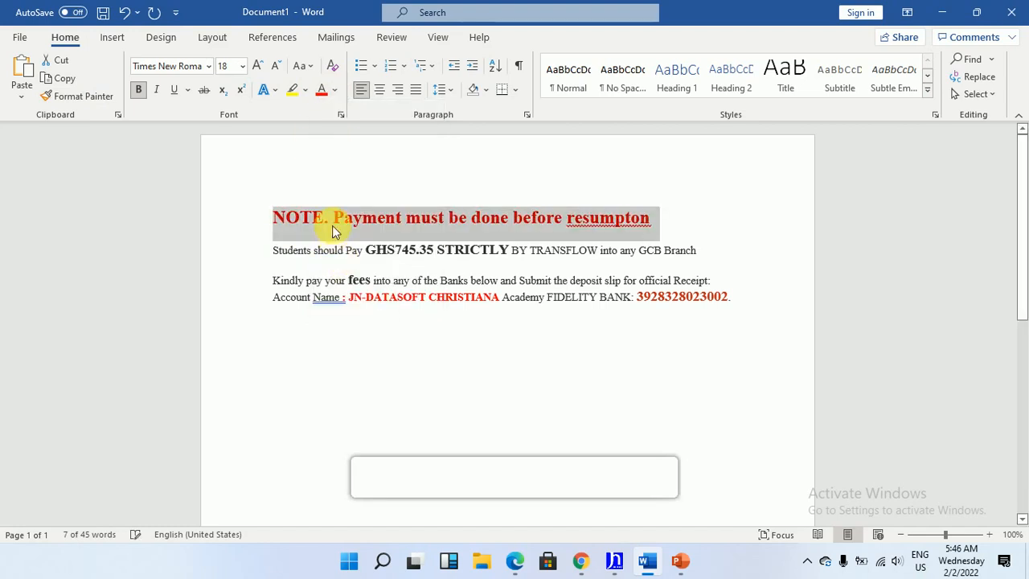
Correct the heading's last word to "resumption" and add the line "Come to school next week" below it
left_click(661, 230)
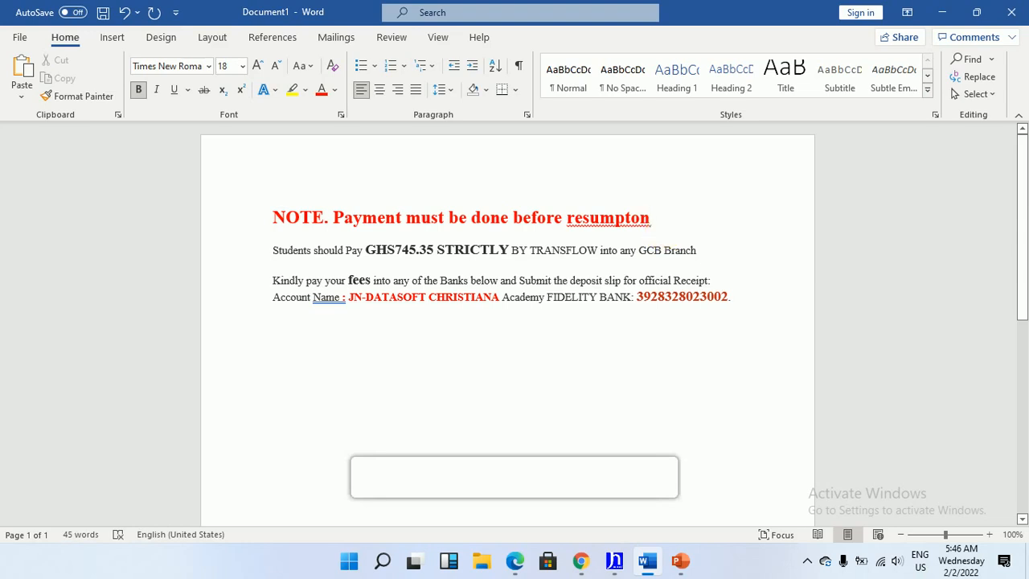
key("Return")
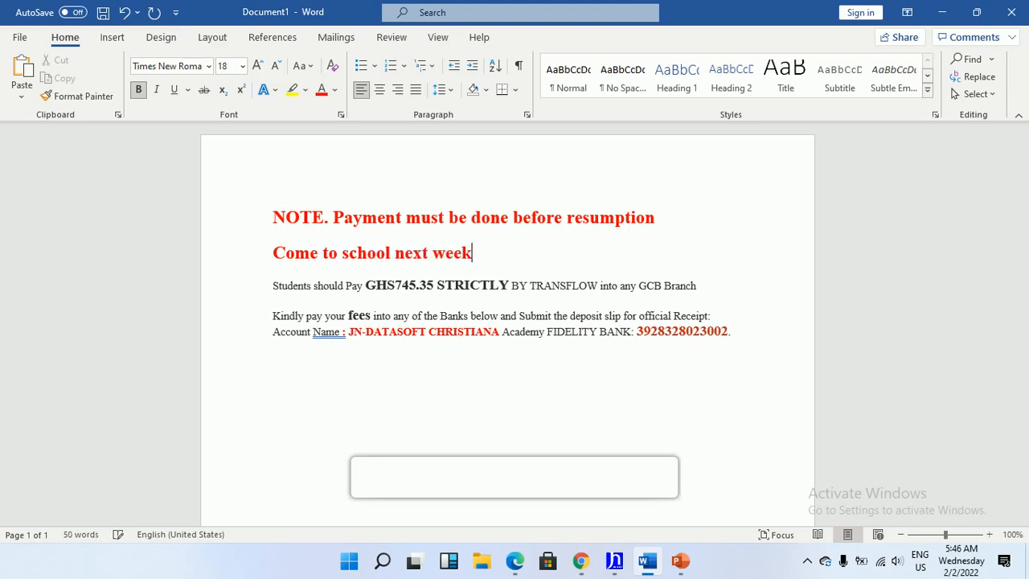
Format the line "Come to school next week" in Arial Black at size 11
left_click_drag(272, 252, 479, 253)
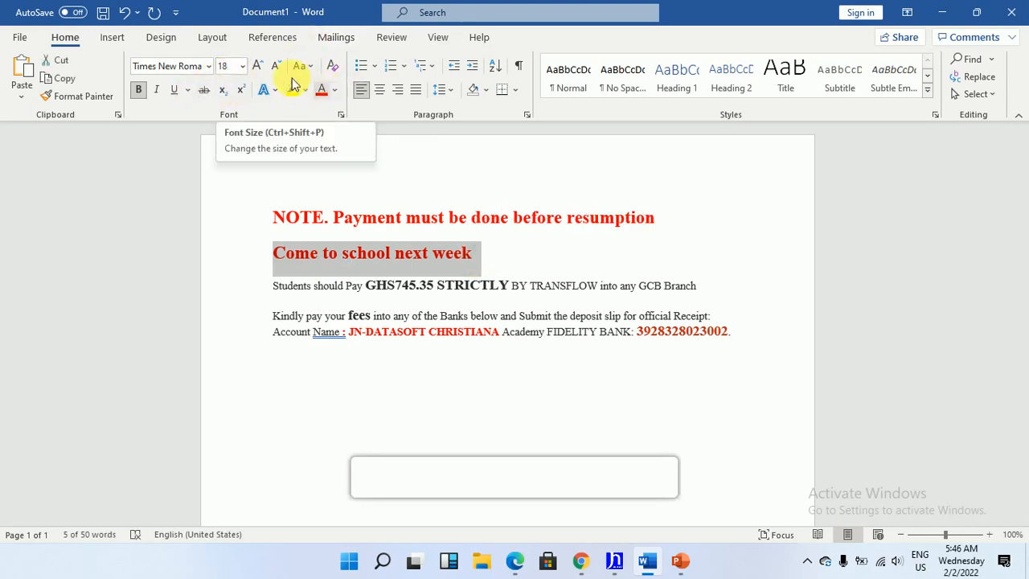
left_click(242, 66)
left_click(230, 136)
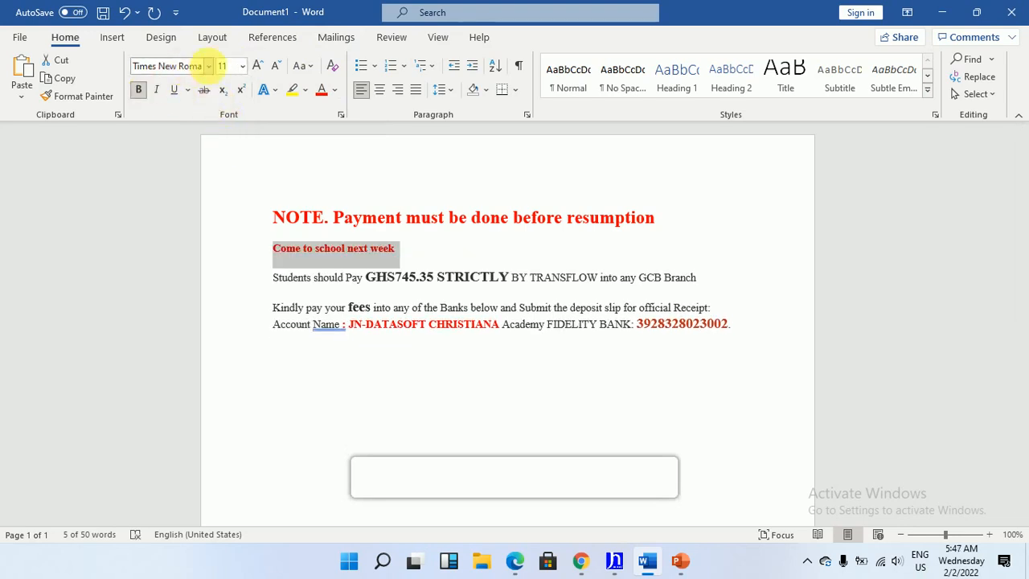
left_click(208, 66)
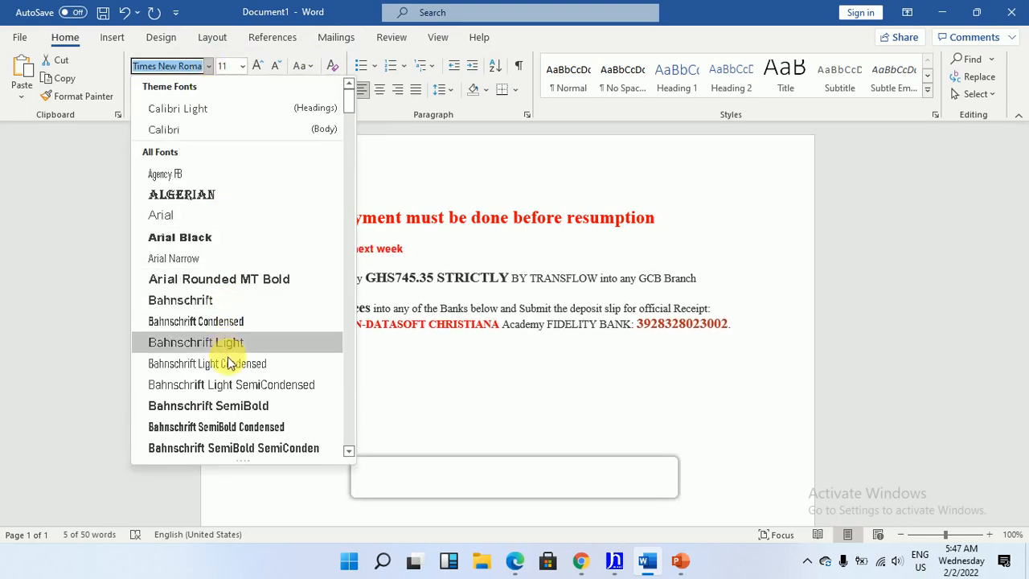
scroll(237, 378, "down", 3)
scroll(240, 367, "up", 1)
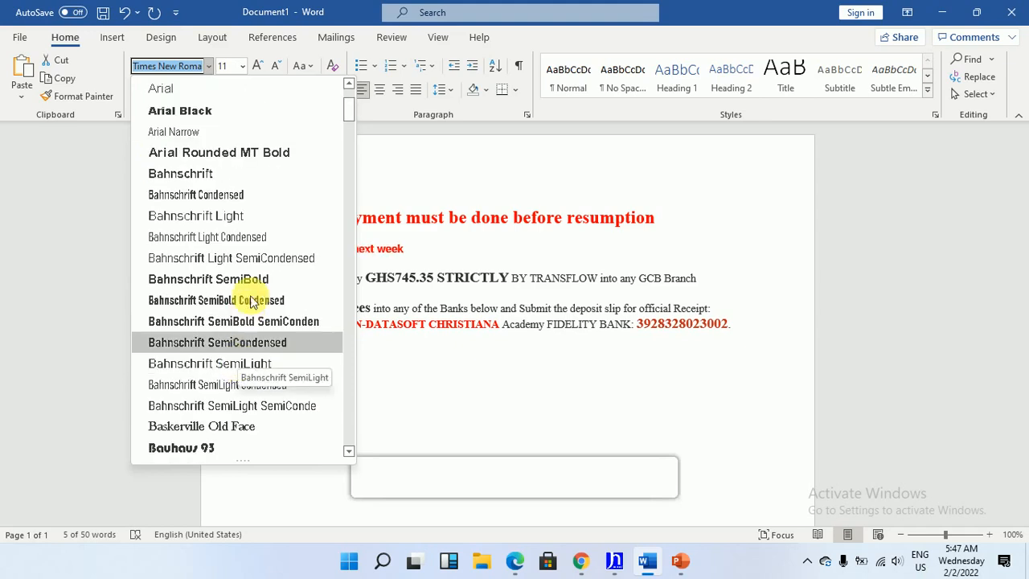
left_click(243, 117)
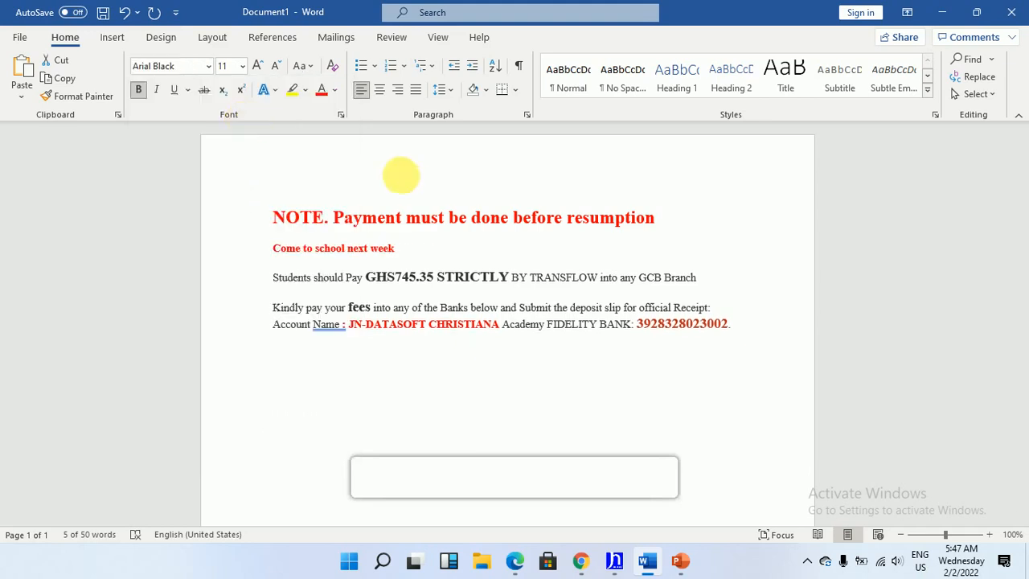
left_click(393, 311)
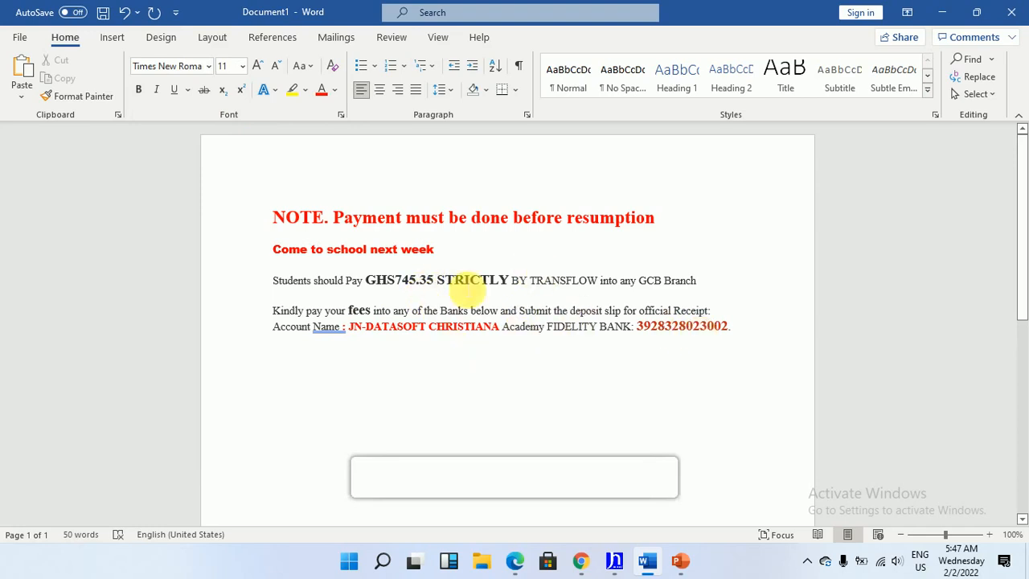
Cut the entire payment note out of the Word document
left_click_drag(283, 217, 783, 338)
right_click(420, 283)
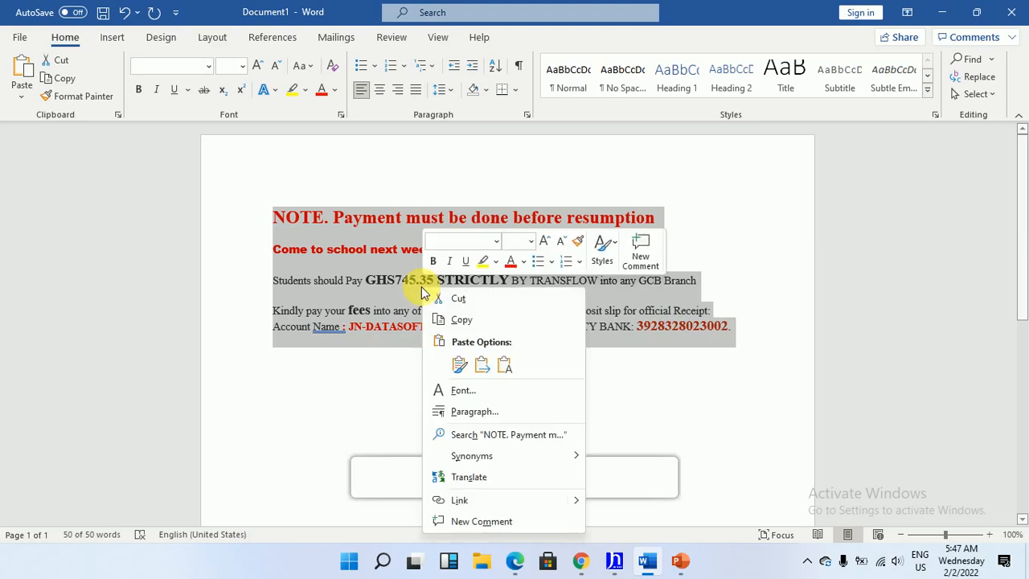
left_click(454, 295)
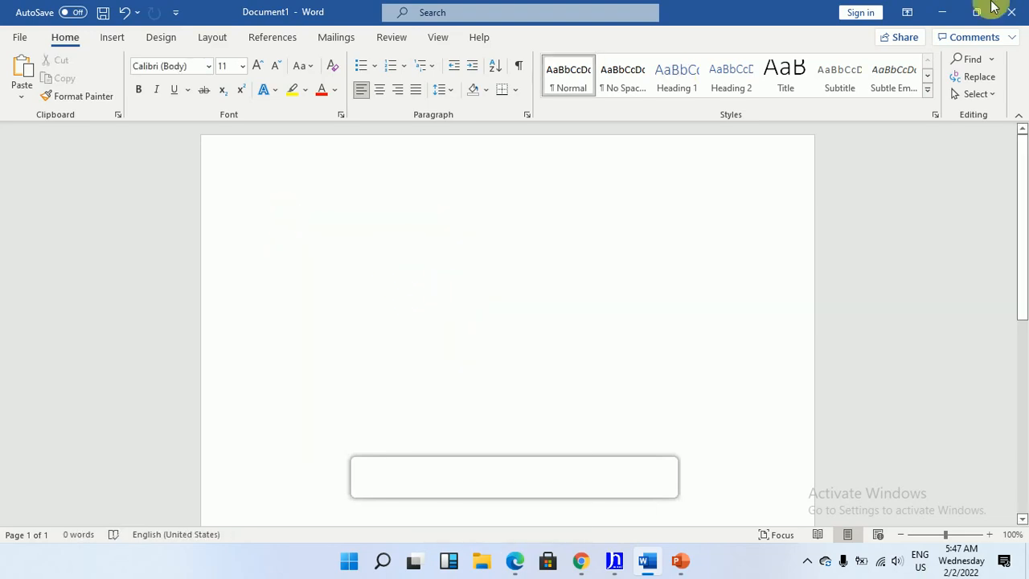
Switch back to JN-DATASOFT and replace the 0 in the bill description with the cut payment note
left_click(943, 13)
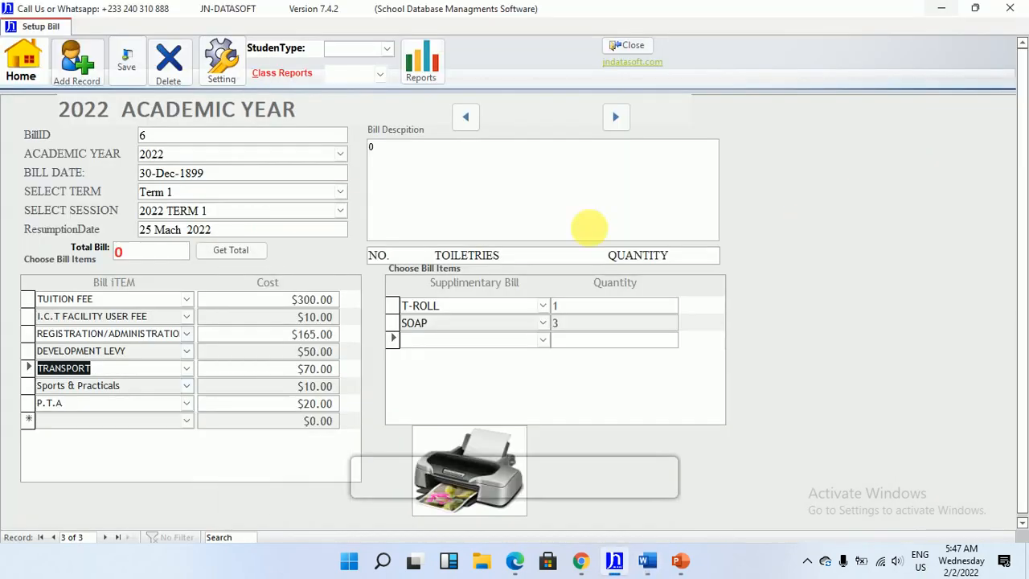
left_click(469, 186)
left_click(464, 160)
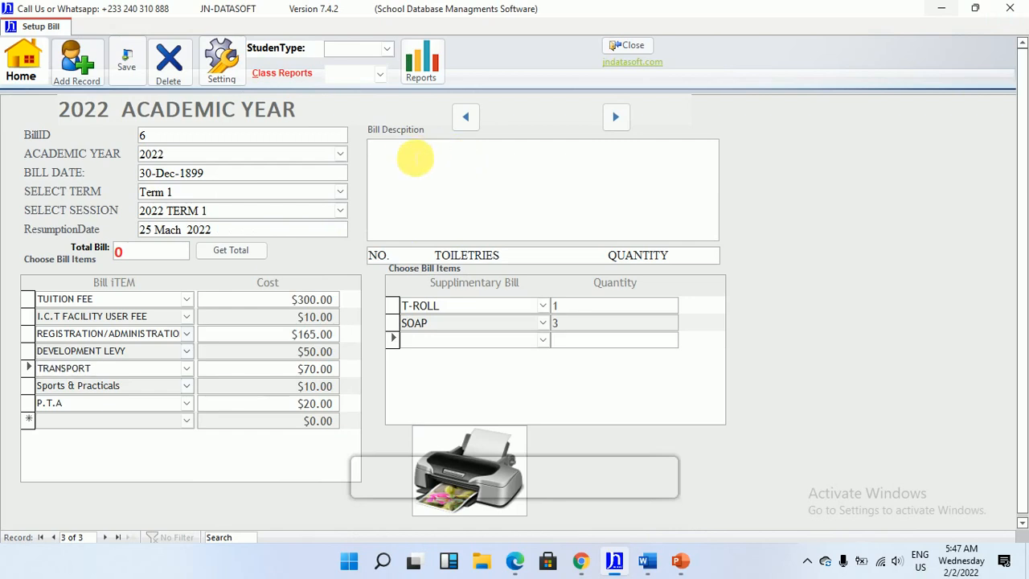
key("ctrl+v")
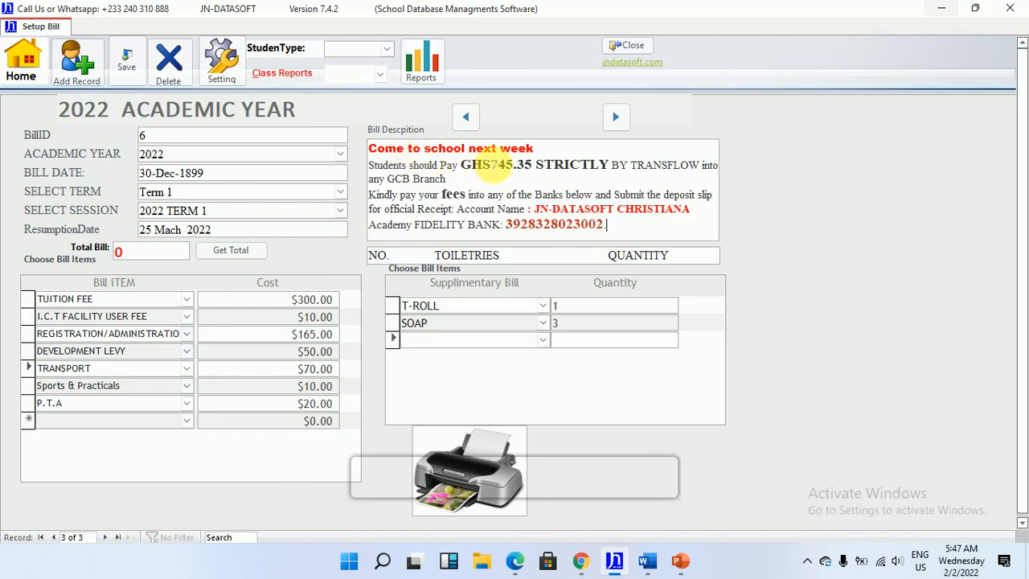
left_click(581, 164)
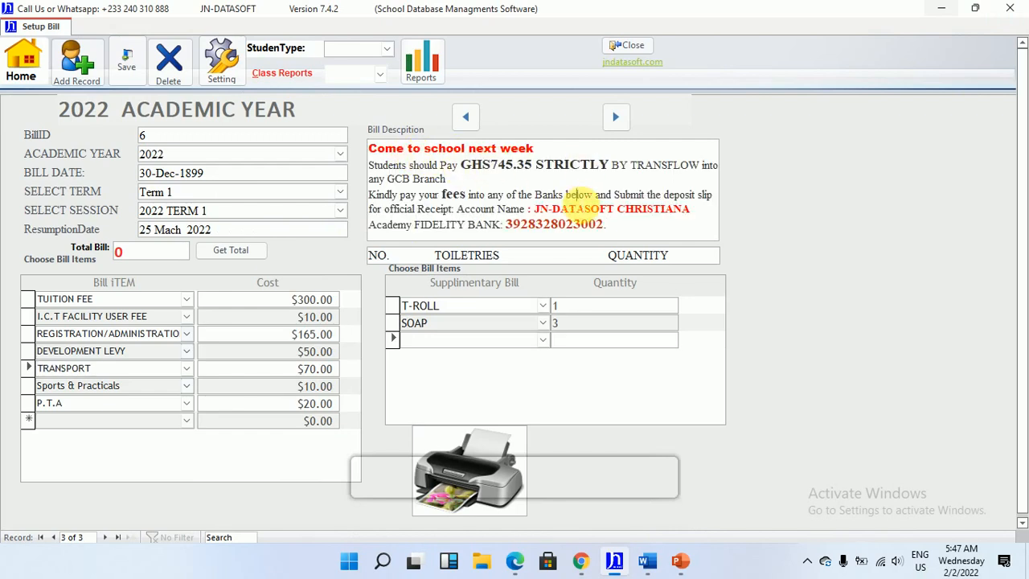
left_click(476, 306)
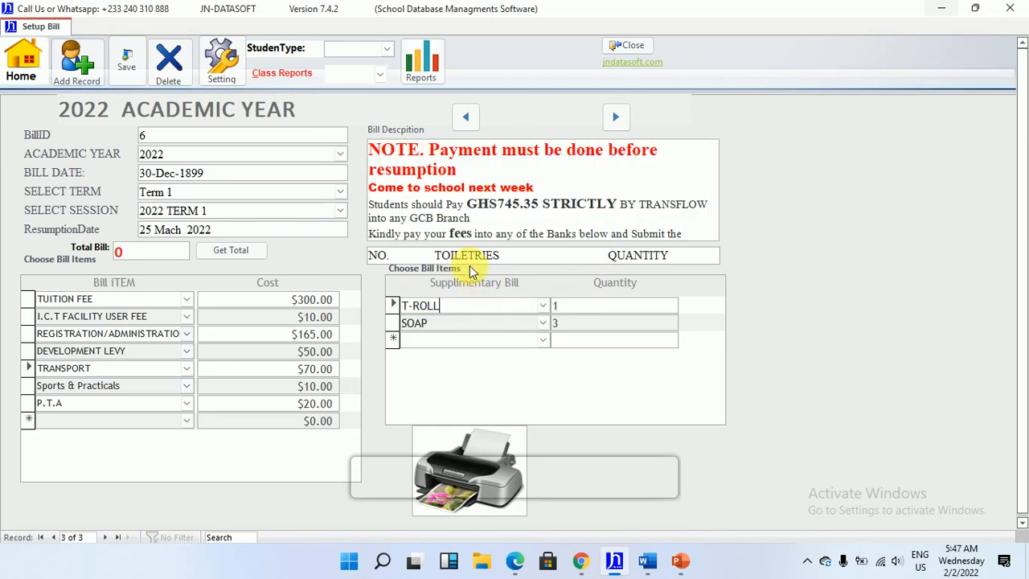
Save the new 2022 Term 1 bill with its payment note
left_click(142, 60)
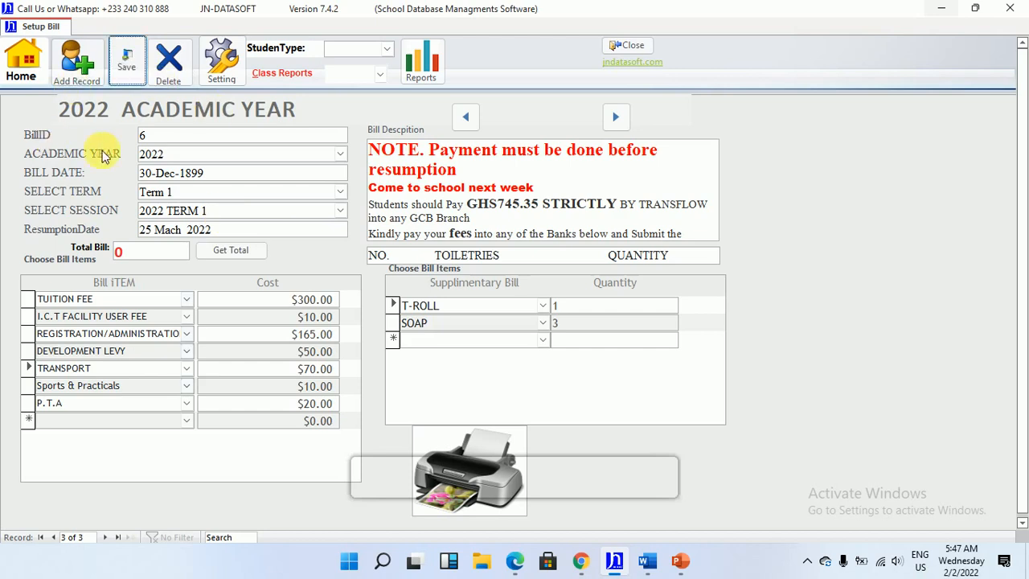
left_click(381, 75)
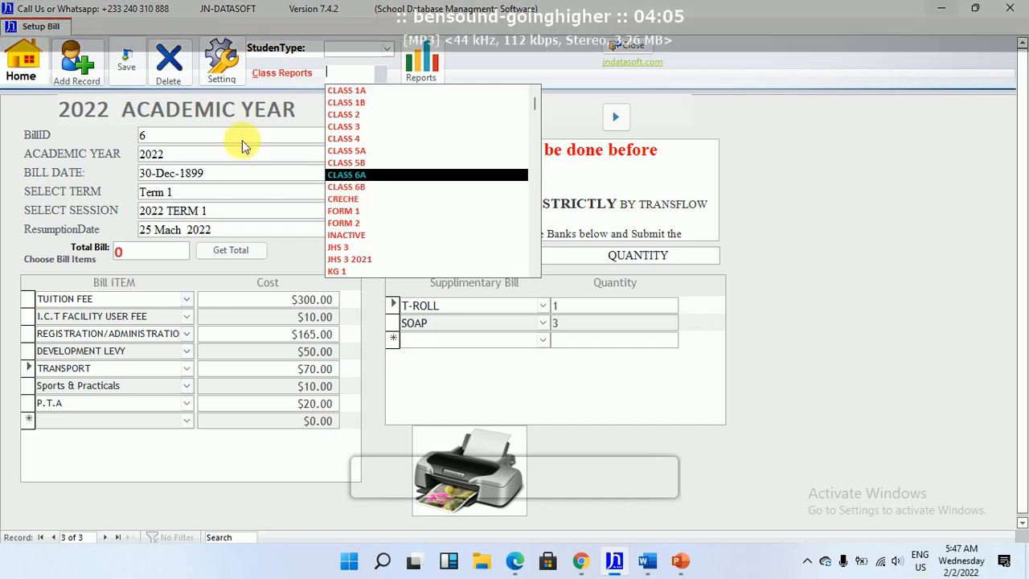
Leave the bill setup, open the all-students fee list for 2022 Term 1, and examine the students' payable amounts, payments and balances
left_click(22, 74)
left_click(22, 74)
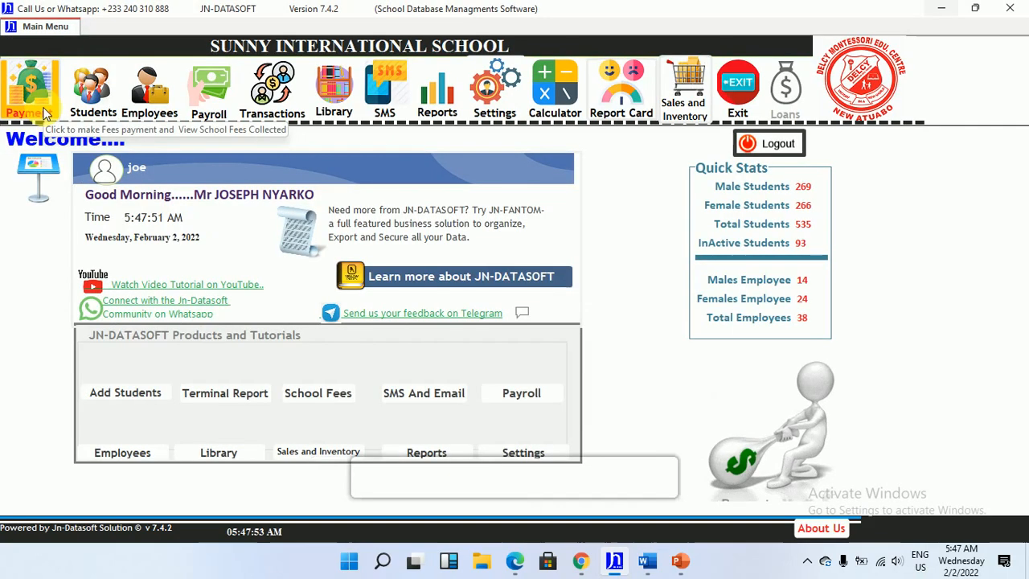
left_click(35, 108)
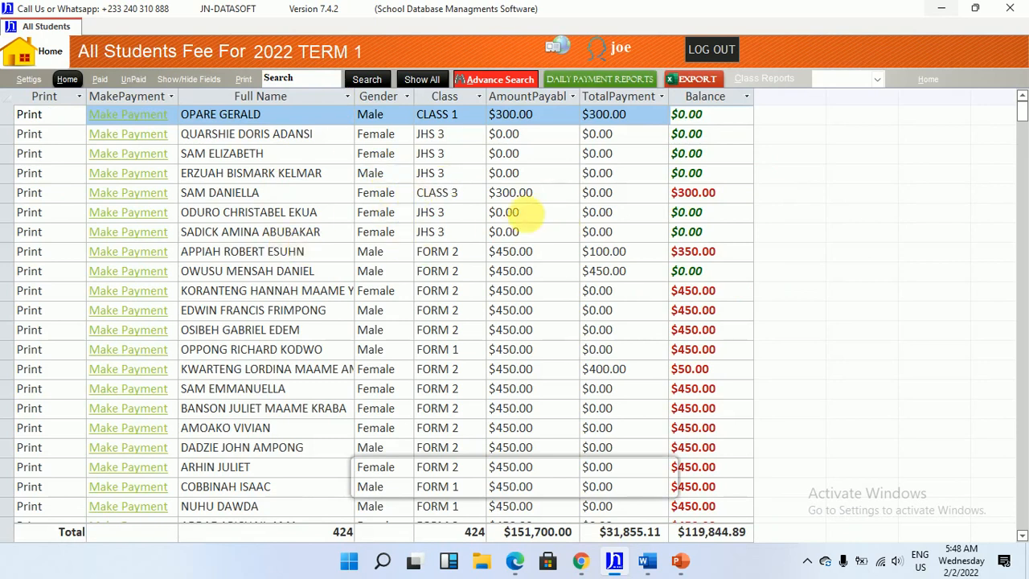
left_click(515, 214)
left_click(451, 232)
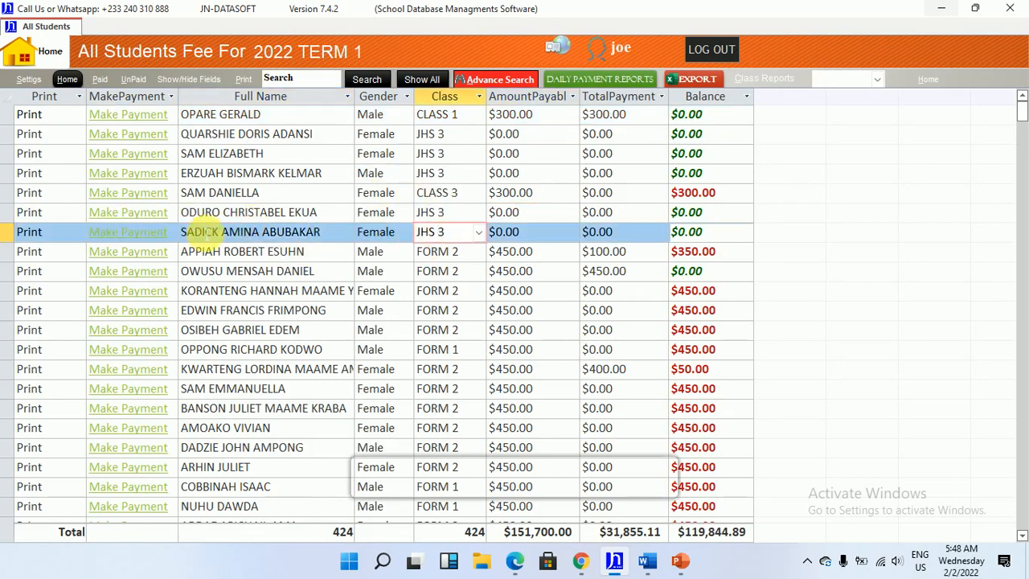
left_click(271, 256)
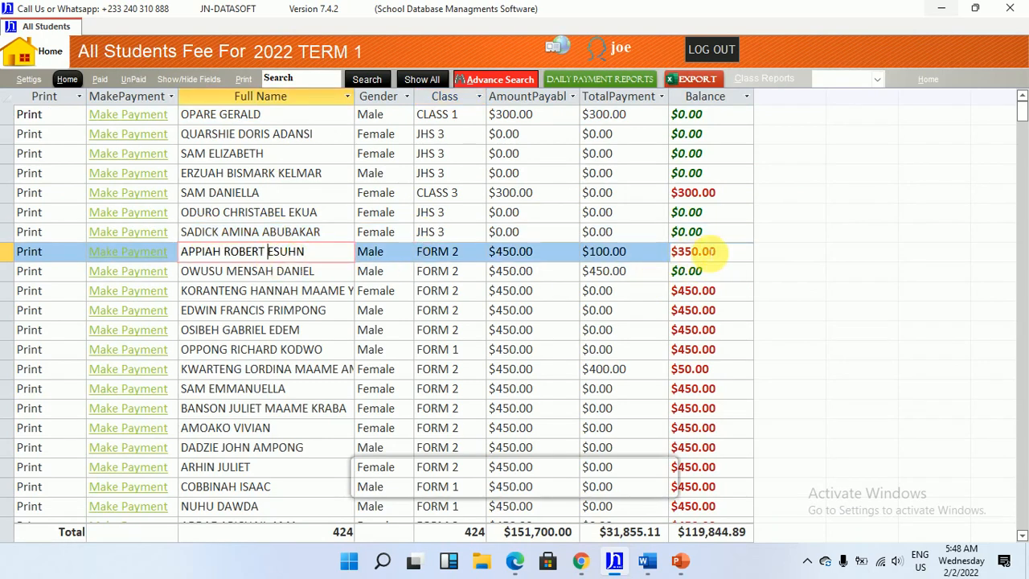
left_click(720, 254)
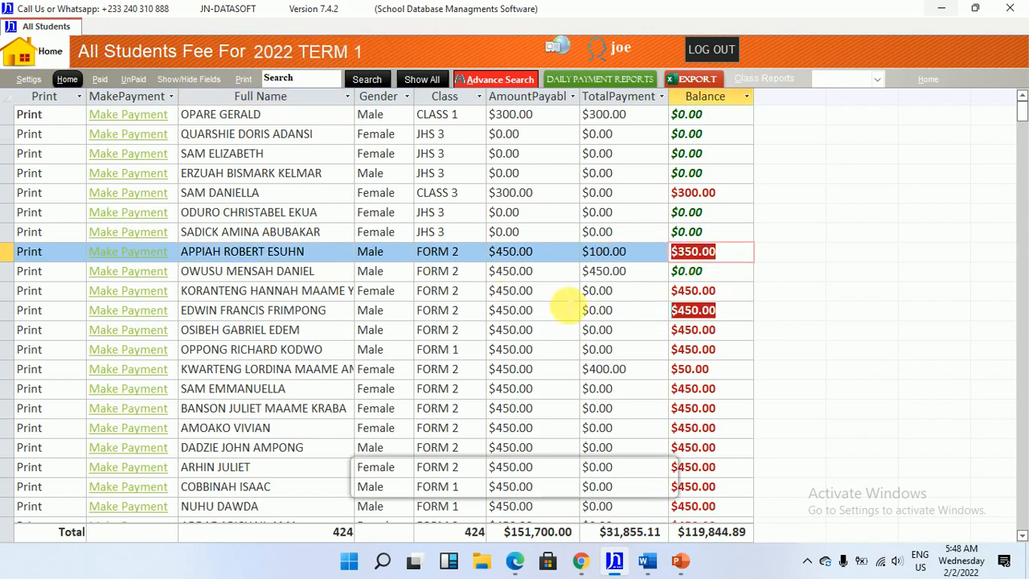
left_click(697, 316)
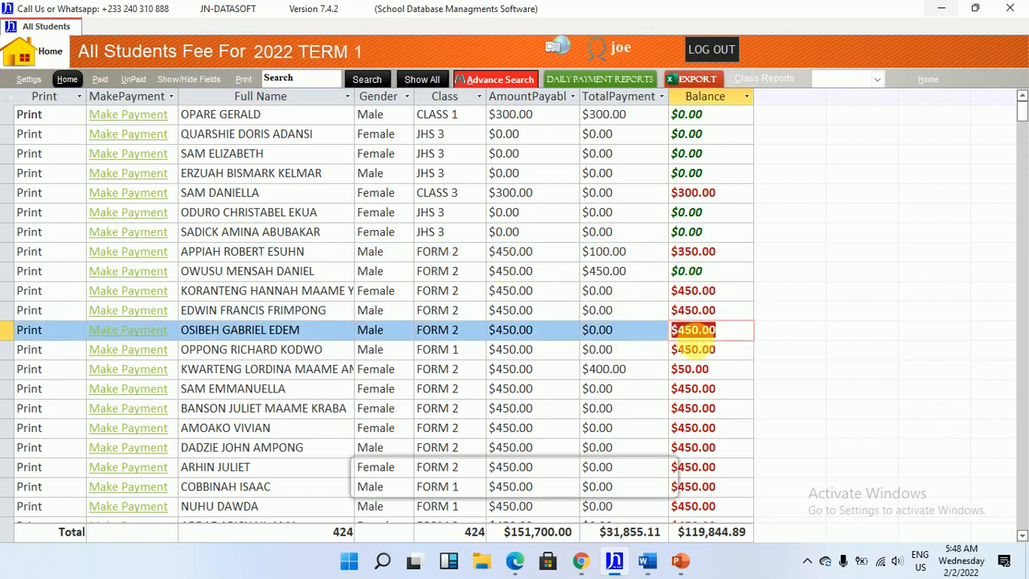
left_click_drag(736, 358, 607, 368)
left_click(743, 394)
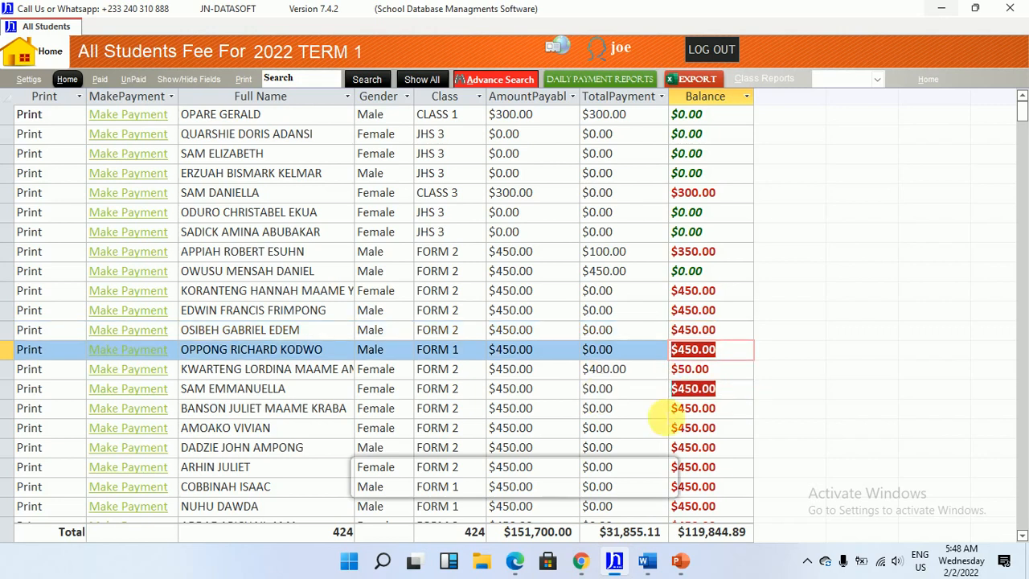
left_click(711, 428)
left_click_drag(708, 429, 711, 67)
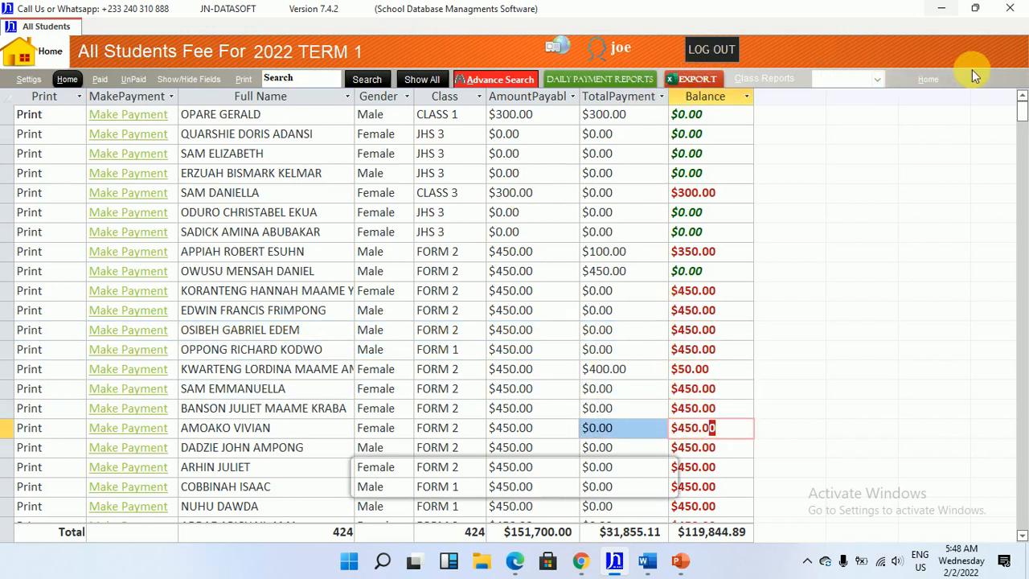
Return to preparing next term's student bills and open the class report for CLASS 4 from the bill with ID 4
left_click(930, 79)
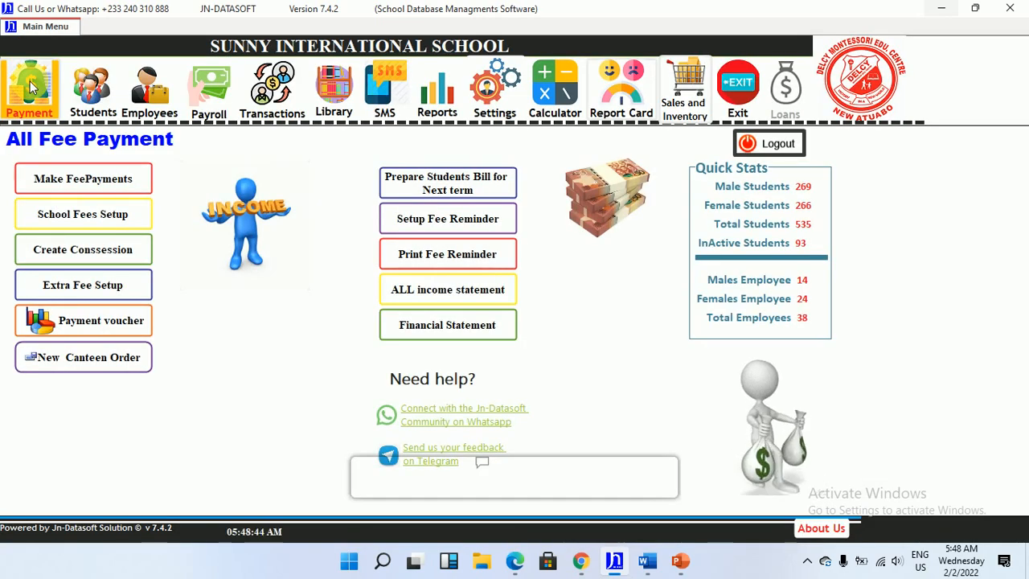
left_click(413, 189)
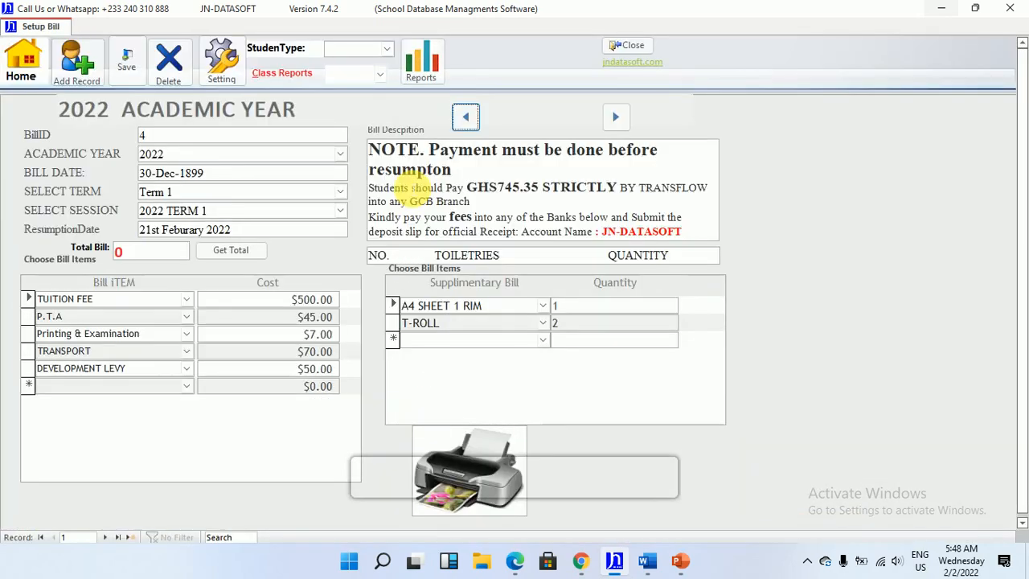
left_click(381, 74)
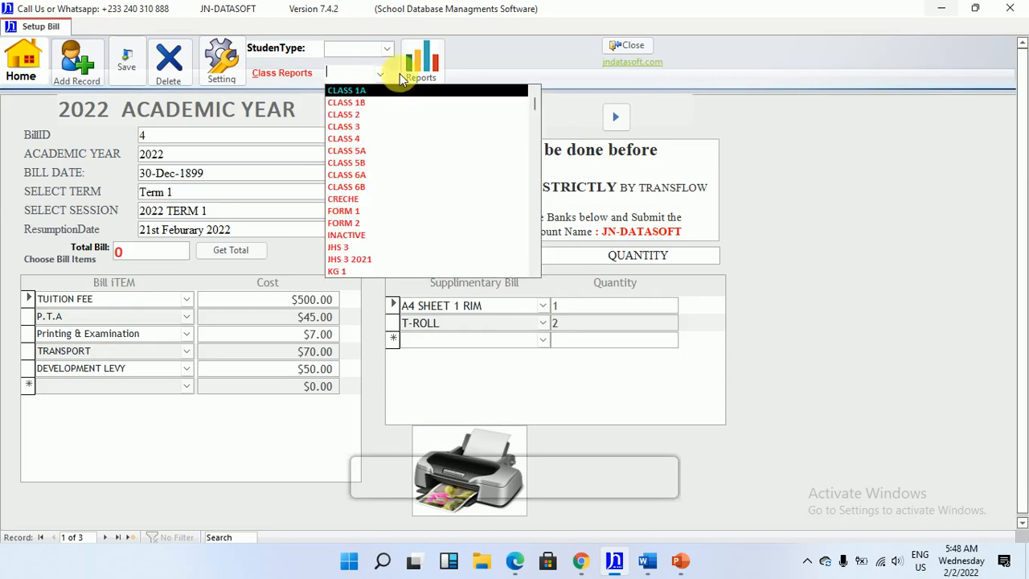
left_click(403, 140)
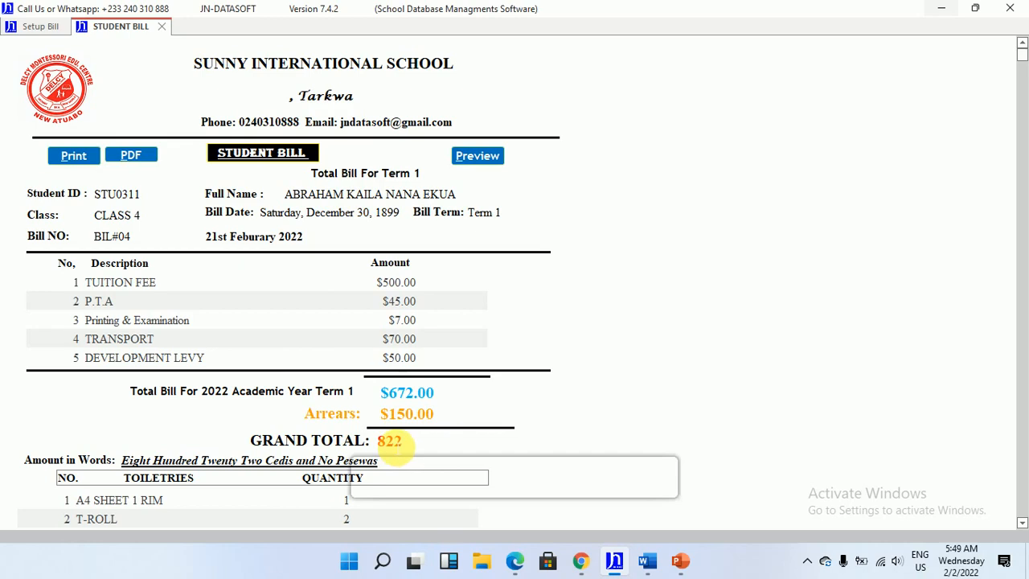
scroll(389, 442, "down", 1)
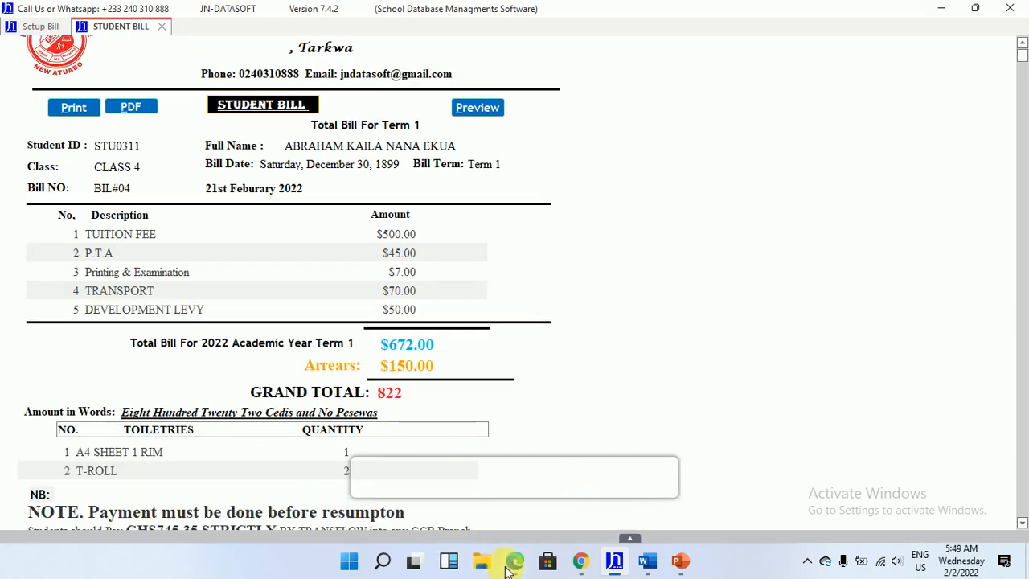
Switch to Microsoft Edge and examine the bill items, arrears, toiletries and payment note in Student Bill.pdf, then return to JN-DATASOFT
left_click(514, 560)
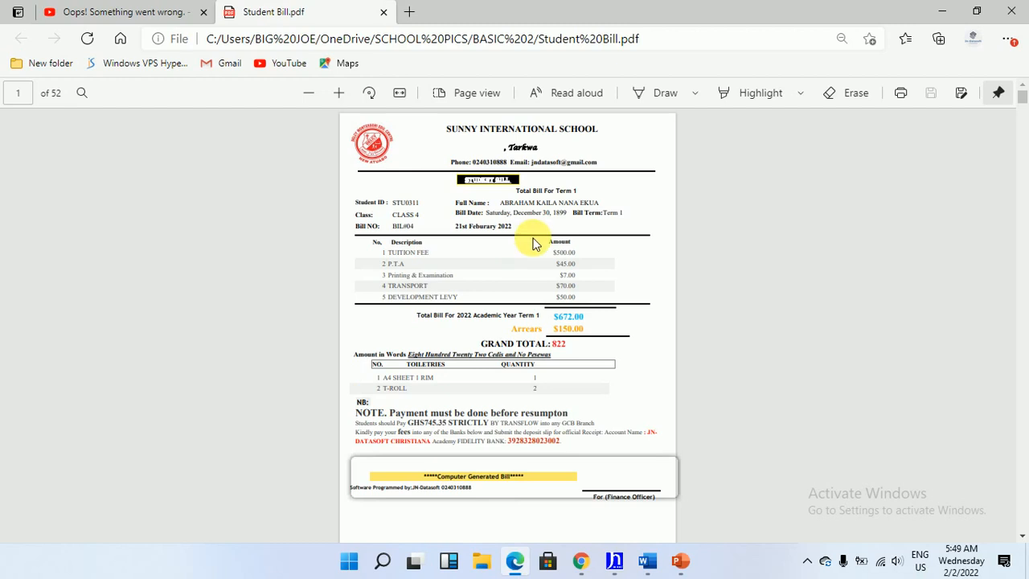
scroll(533, 242, "up", 5, "ctrl")
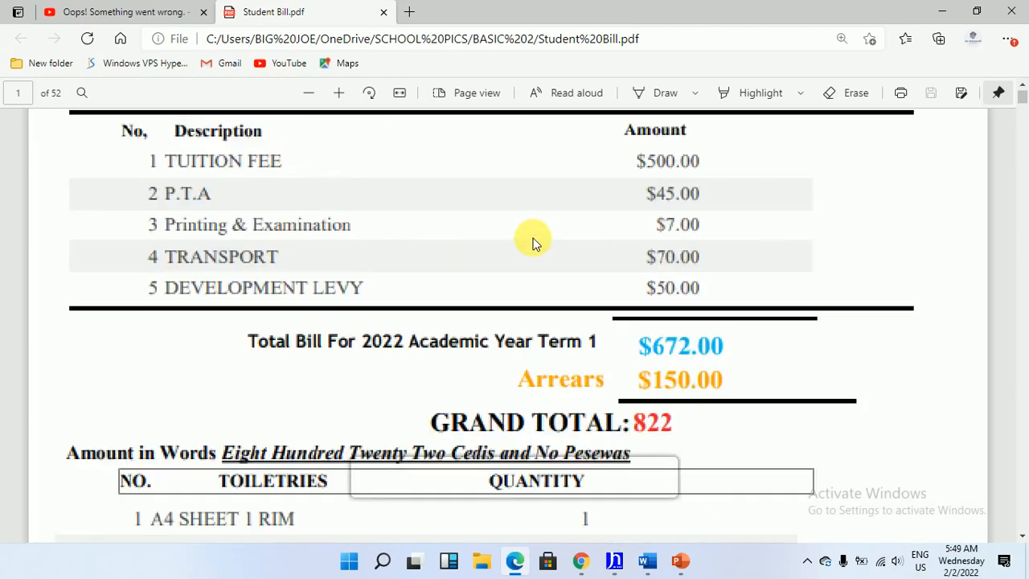
scroll(534, 243, "down", 5)
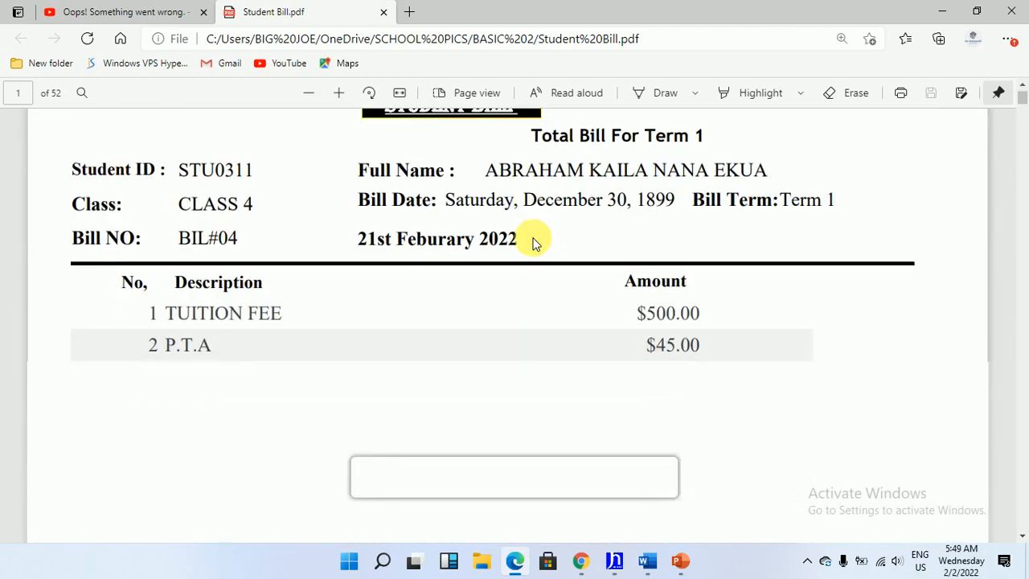
scroll(602, 177, "down", 1)
scroll(604, 180, "up", 3)
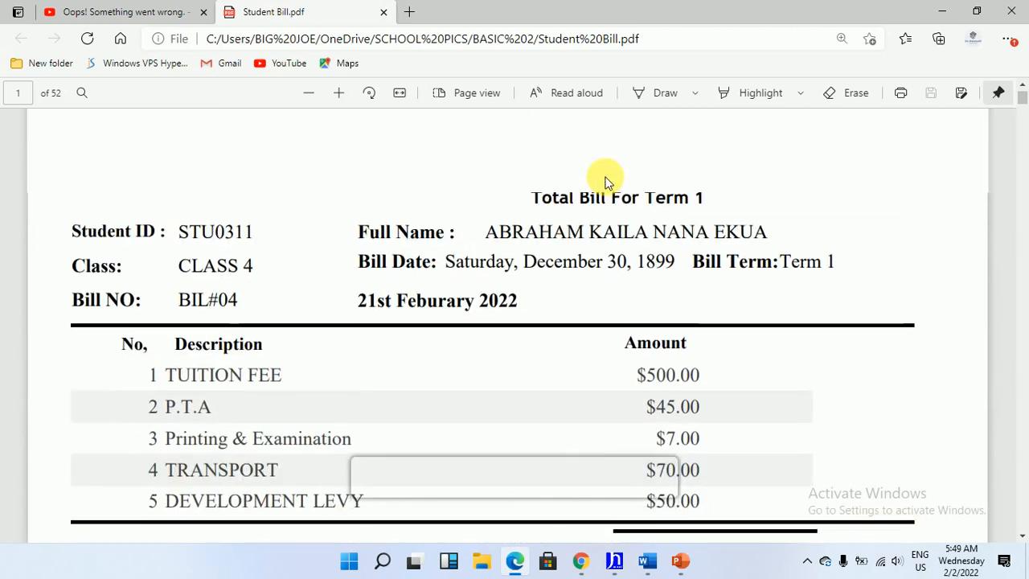
scroll(604, 180, "down", 5)
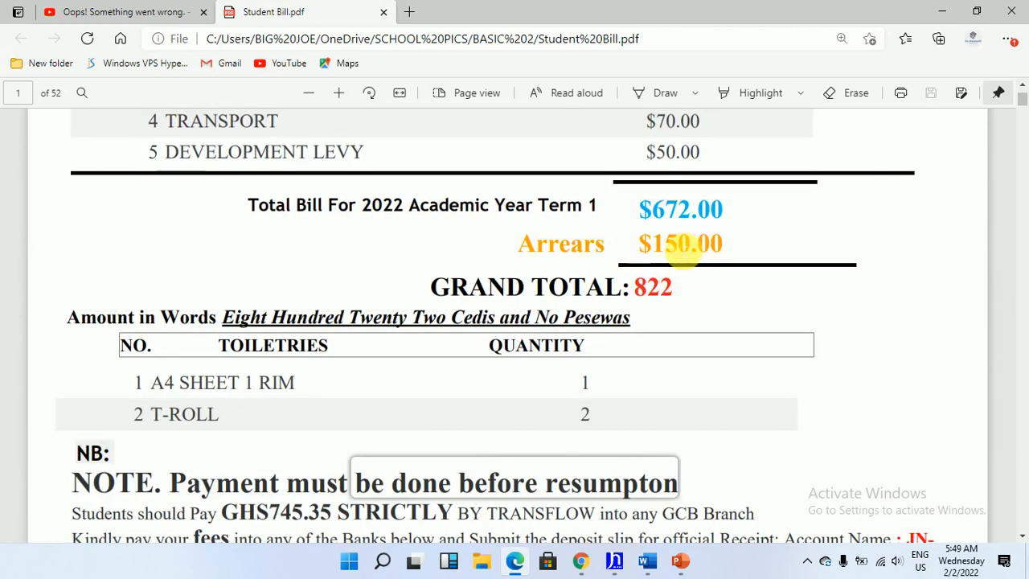
scroll(575, 276, "down", 10)
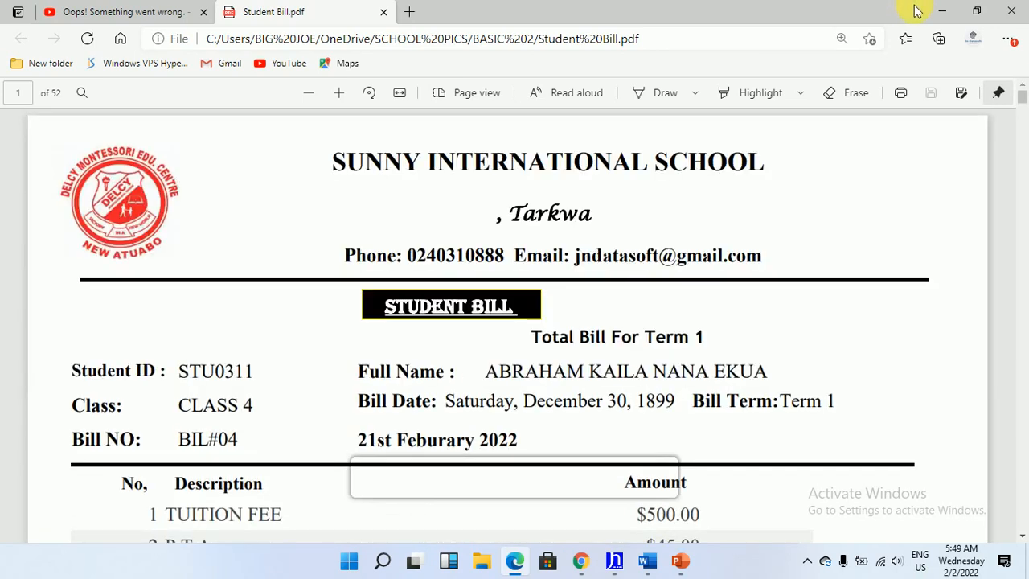
left_click(944, 9)
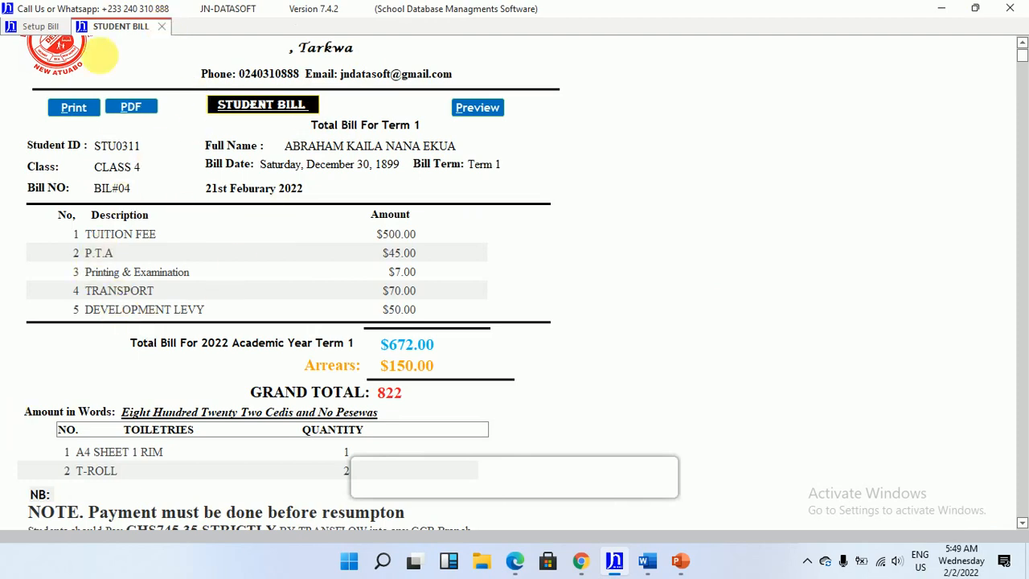
Close the student bill, reopen the class report for CLASS 4, and close it again
left_click(163, 27)
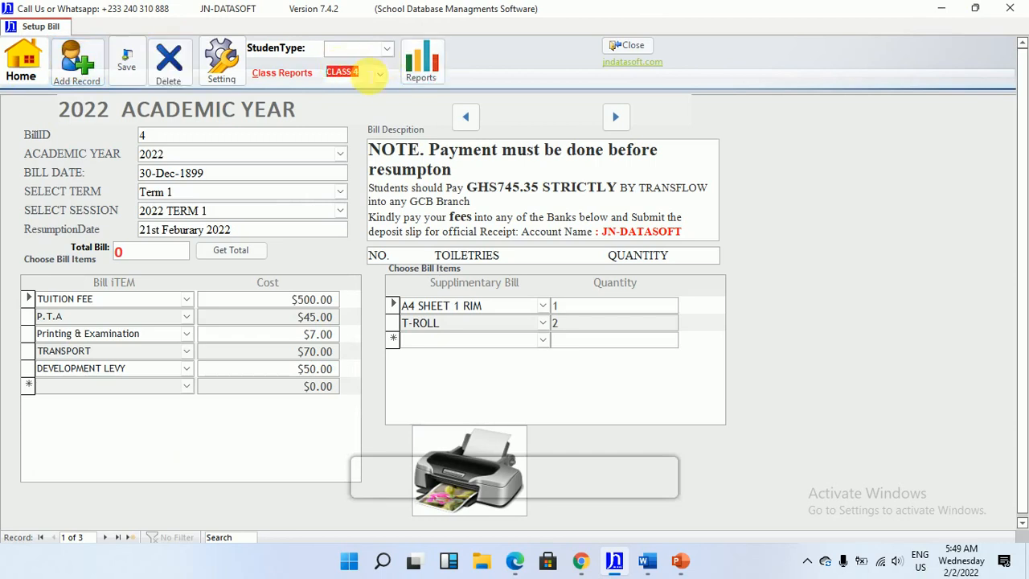
left_click(381, 75)
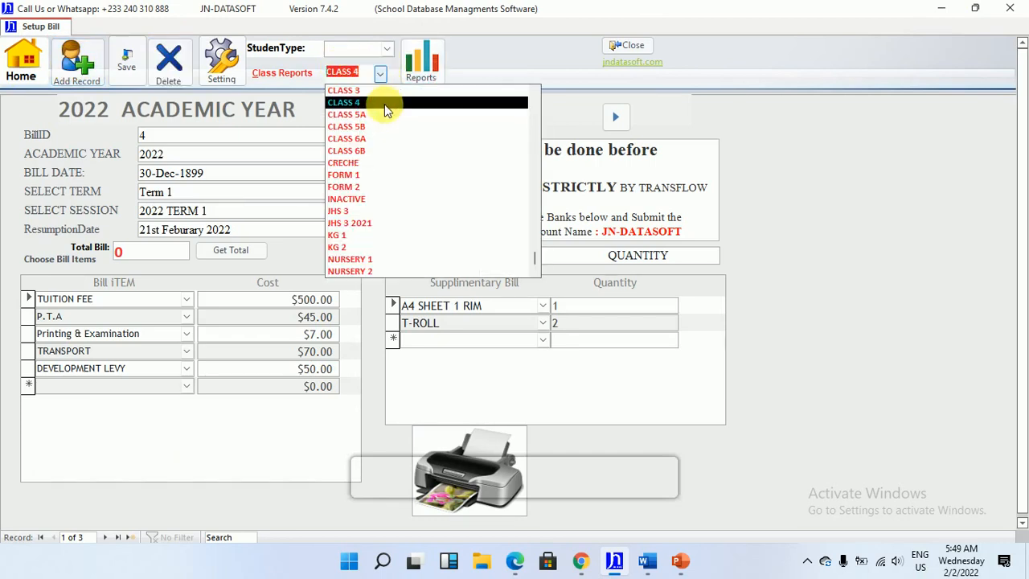
left_click(385, 102)
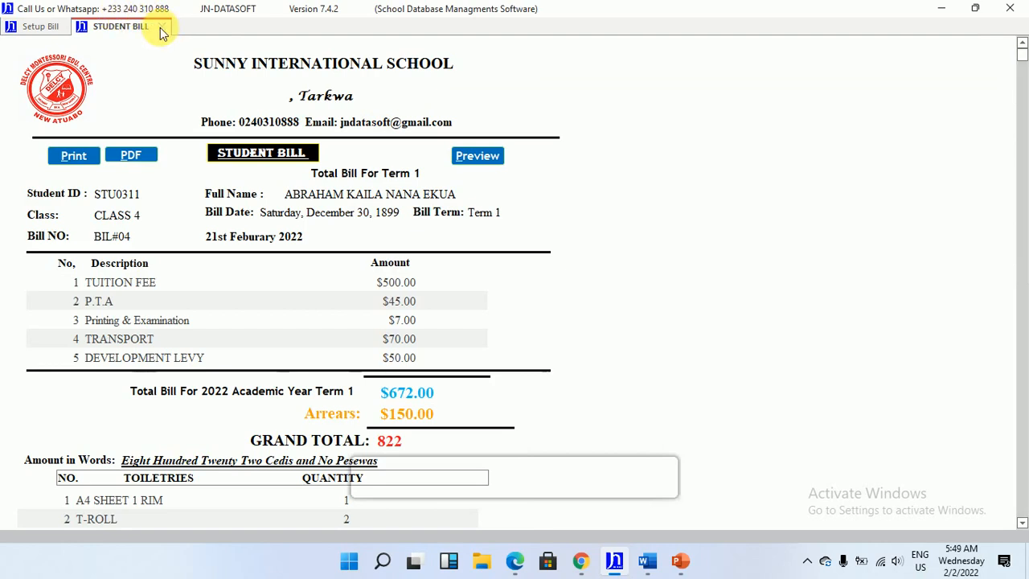
left_click(161, 28)
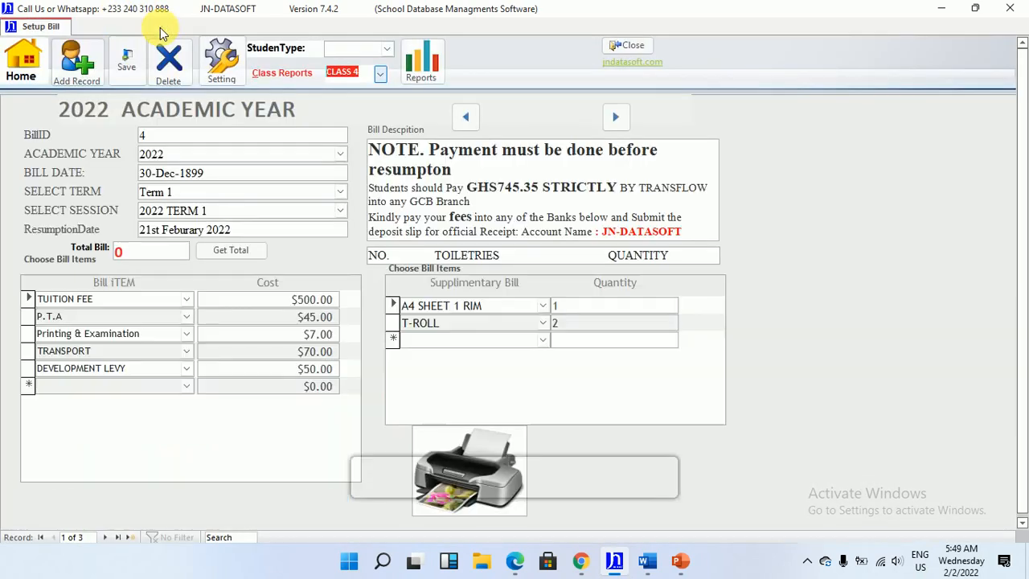
Open the general student bill report and examine the first bill's items, total and payment note
left_click(438, 64)
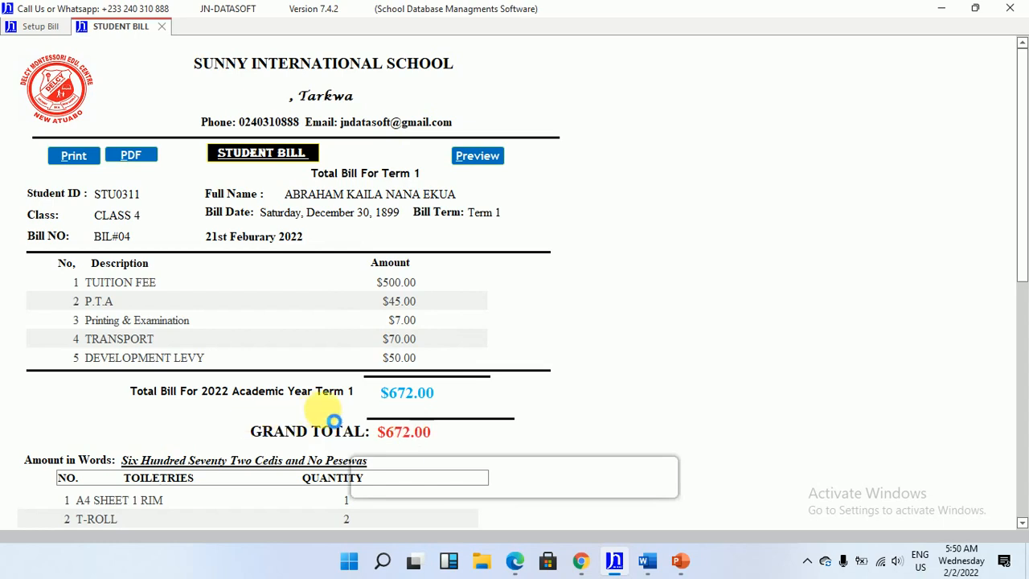
scroll(389, 330, "down", 2)
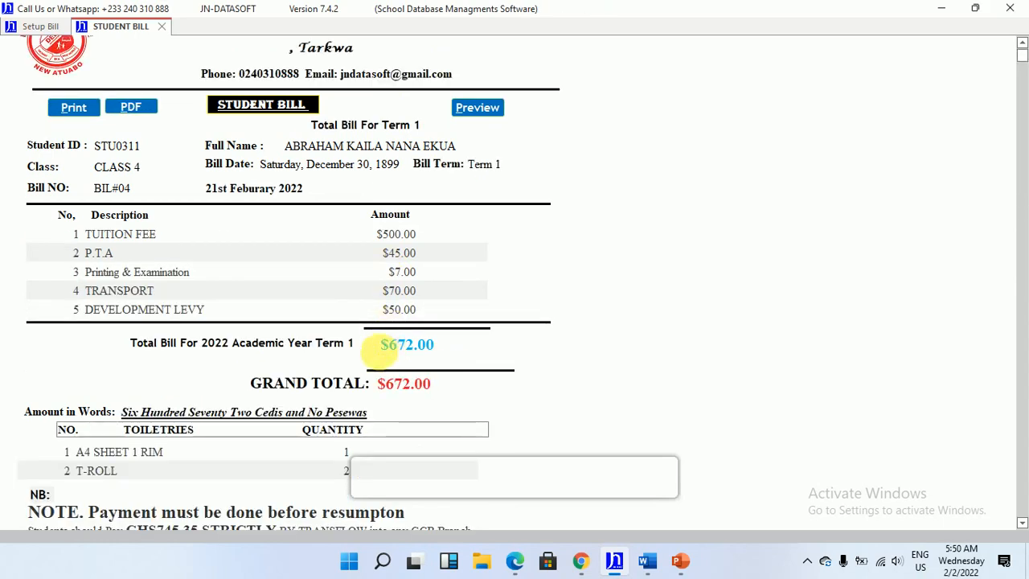
scroll(402, 321, "down", 2)
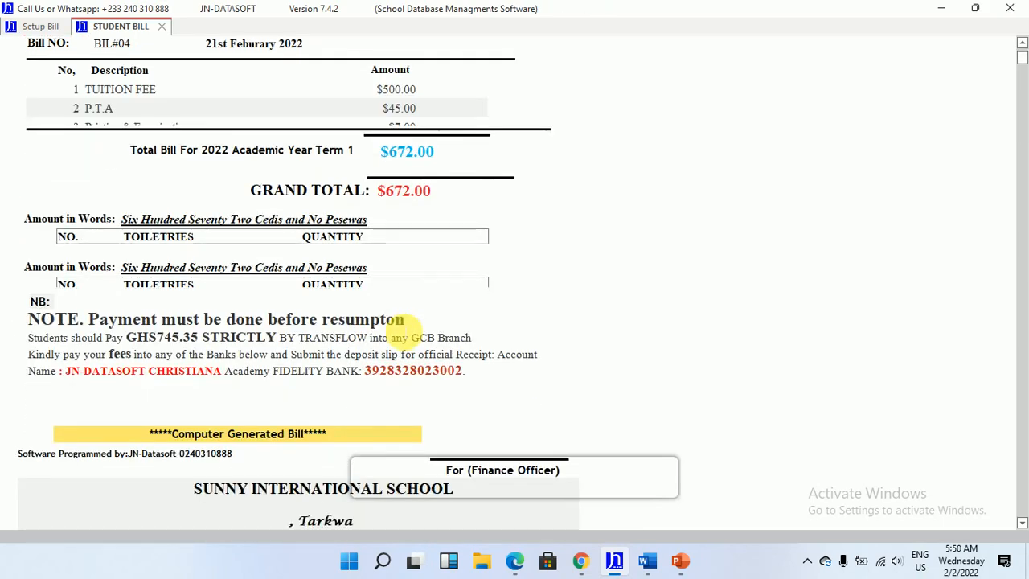
scroll(402, 330, "up", 5)
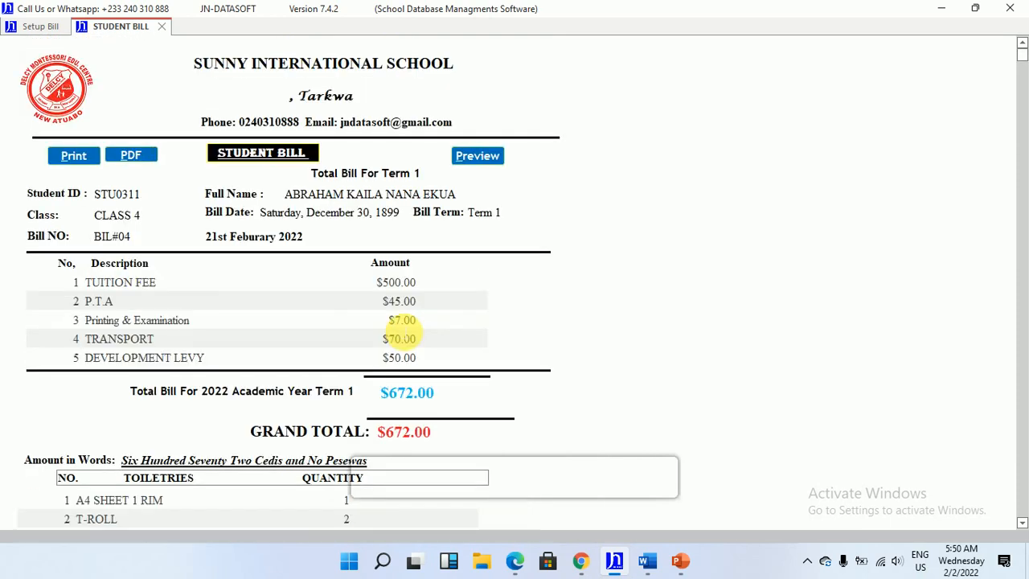